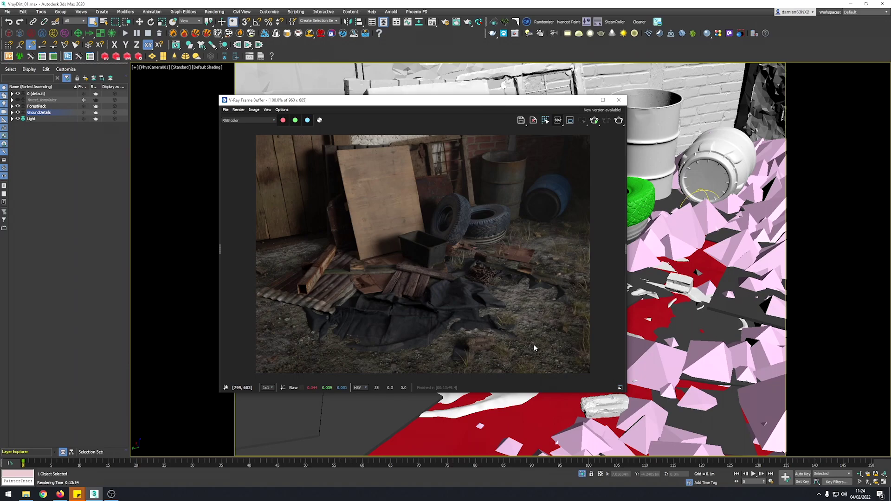
# Isolate the tarp and the ground mesh so the other scene objects are hidden
pyautogui.moveTo(533, 100); pyautogui.dragTo(346, 88)
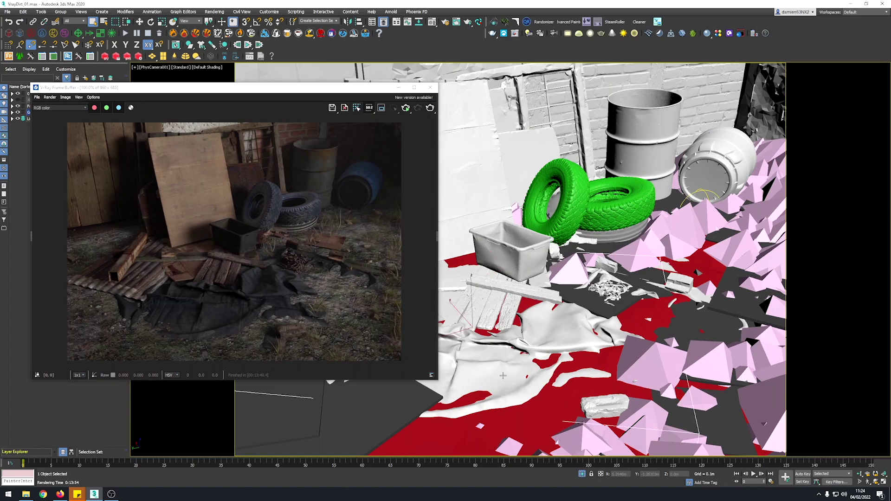
pyautogui.rightClick(544, 354)
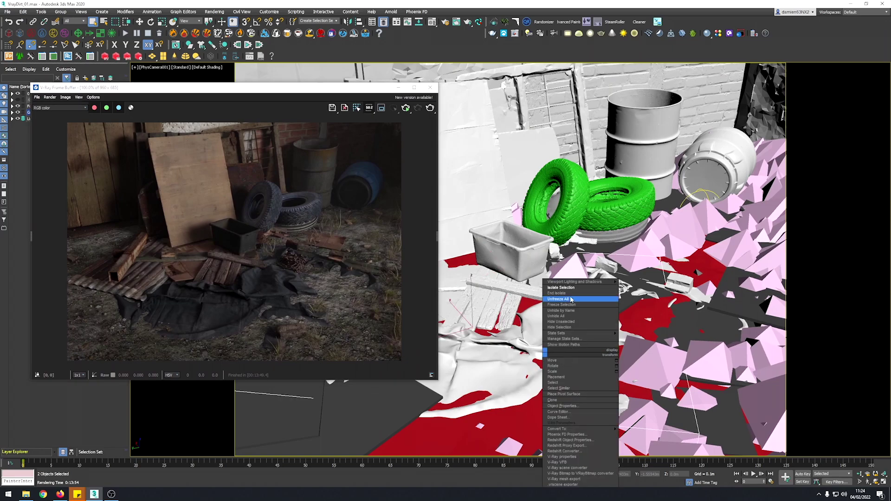
pyautogui.click(566, 288)
# Define a render region around the tarp, make the Dome and Sun lights visible, and render that region
pyautogui.moveTo(305, 91); pyautogui.dragTo(550, 91)
pyautogui.click(627, 107)
pyautogui.moveTo(358, 258); pyautogui.dragTo(578, 349)
pyautogui.click(12, 119)
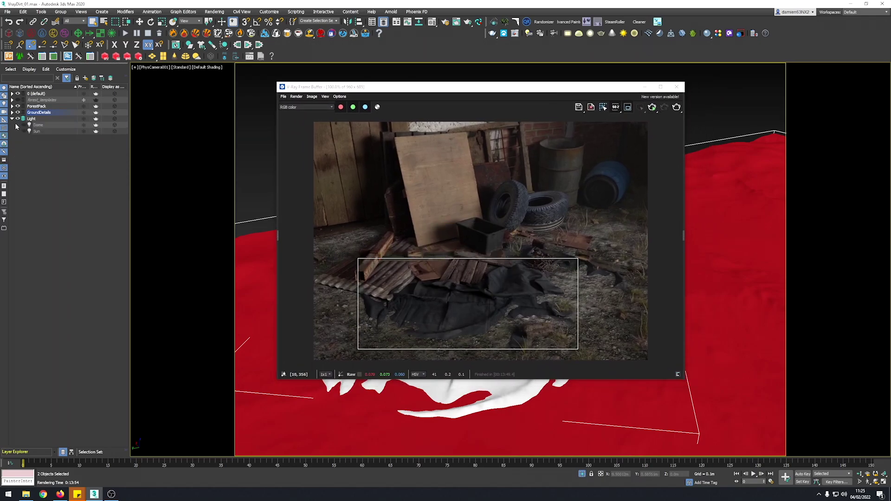
pyautogui.click(676, 108)
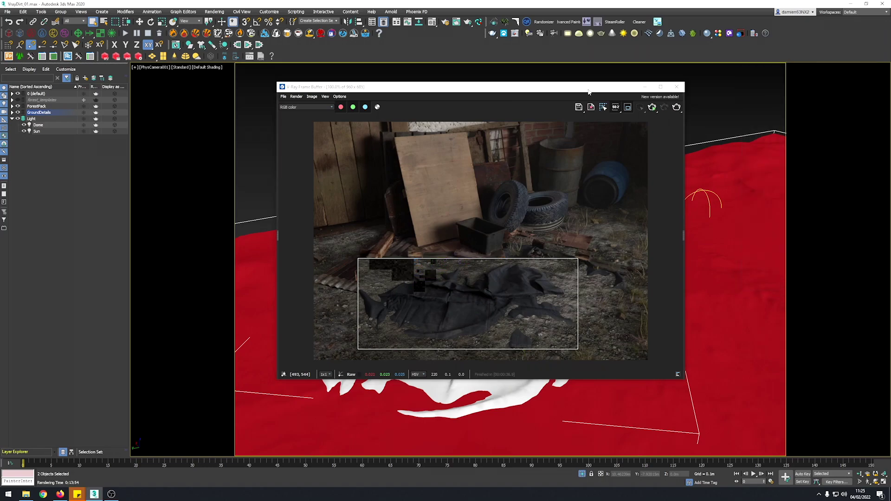
# Convert the tarp material to a VRayBlendMtl, keeping the old material as its sub-material
pyautogui.moveTo(464, 87); pyautogui.dragTo(222, 79)
pyautogui.click(537, 131)
pyautogui.press('m')
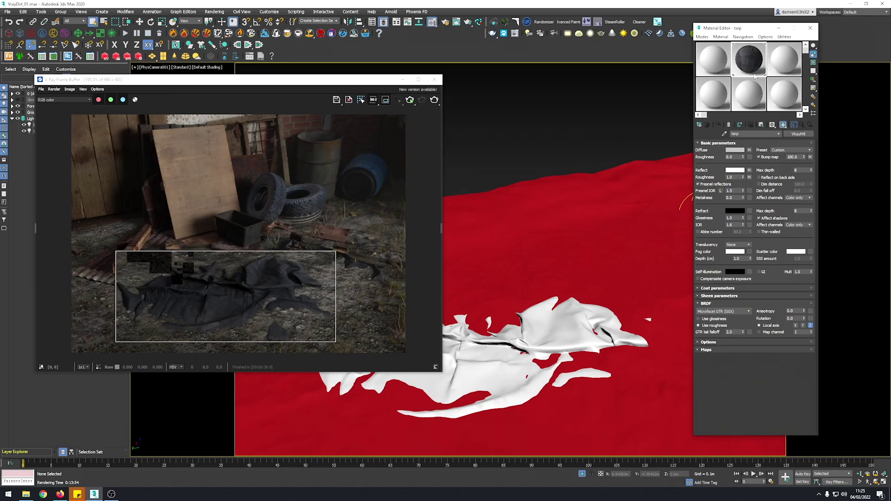
pyautogui.click(797, 134)
pyautogui.click(345, 212)
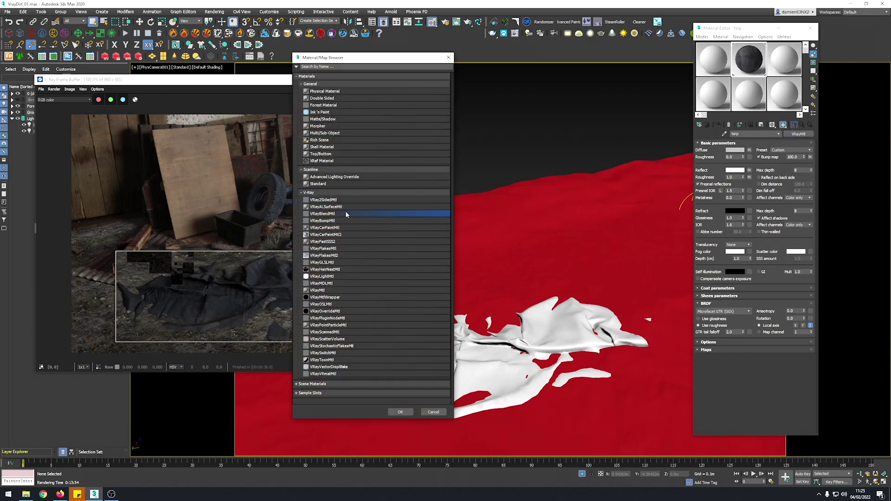
pyautogui.click(400, 411)
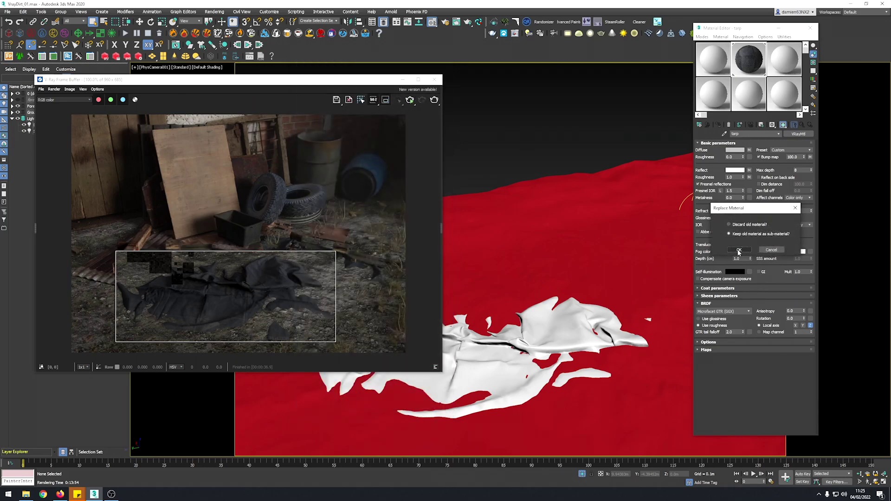
pyautogui.click(740, 250)
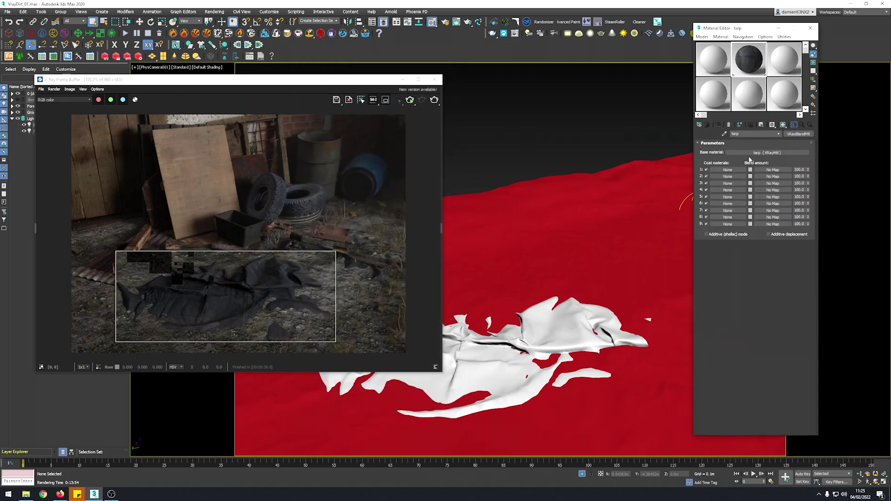
# Load the Ground material into a sample slot and instance it as the tarp blend's first coat material
pyautogui.click(717, 173)
pyautogui.click(561, 208)
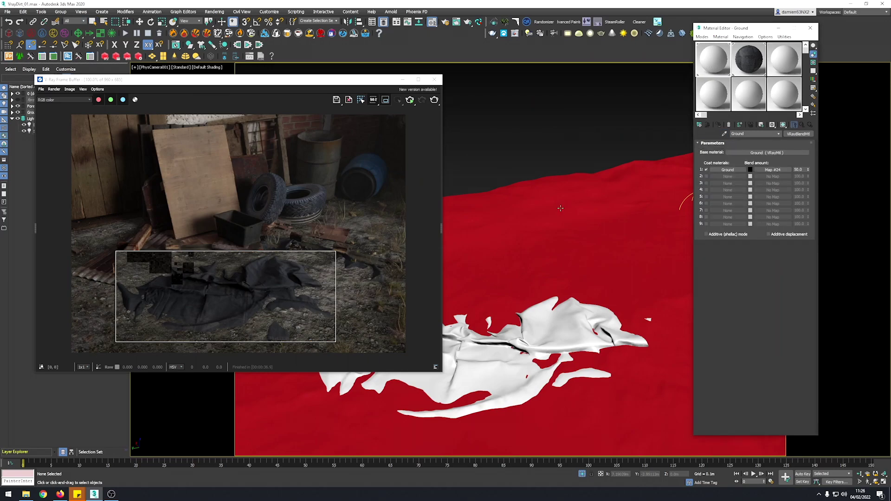
pyautogui.click(714, 65)
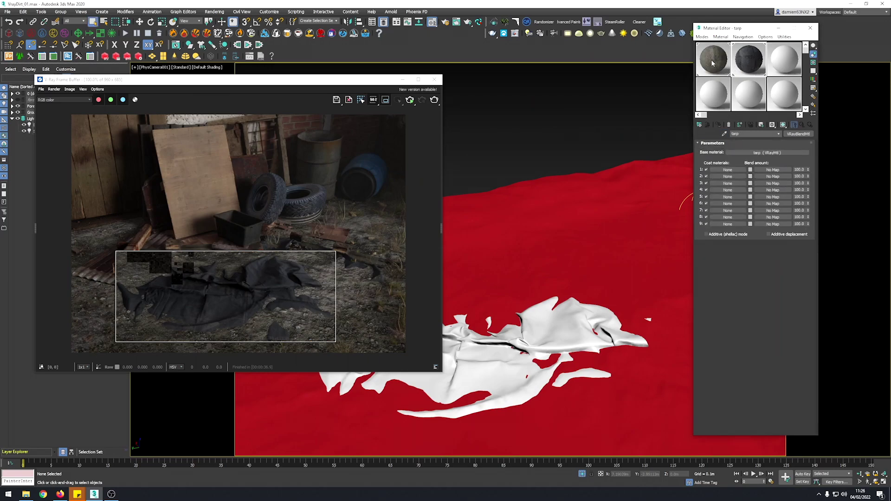
pyautogui.moveTo(713, 64); pyautogui.dragTo(730, 172)
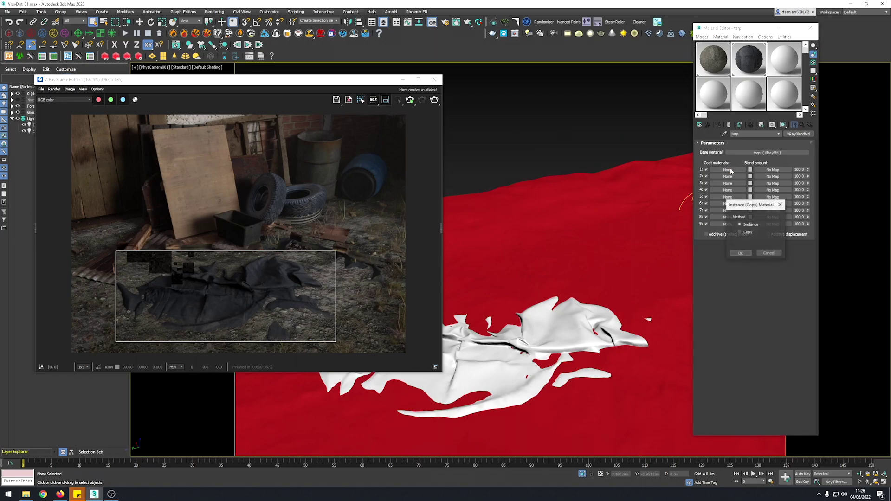
pyautogui.click(741, 254)
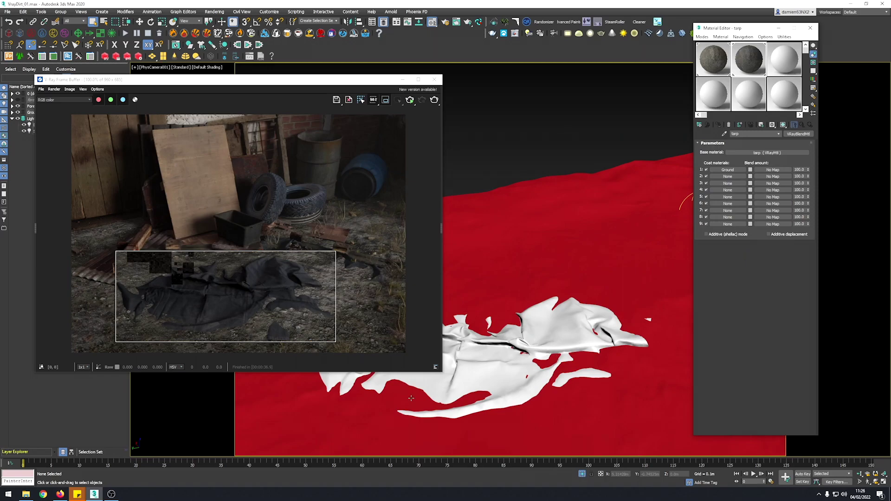
# Assign a VRayDistanceTex map to the blend amount of the tarp's Ground coat
pyautogui.click(761, 170)
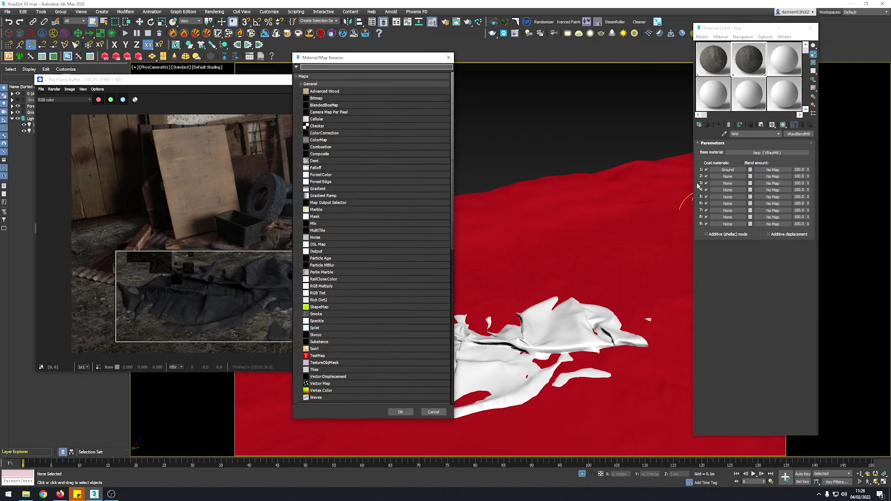
pyautogui.scroll(-10, 344, 279)
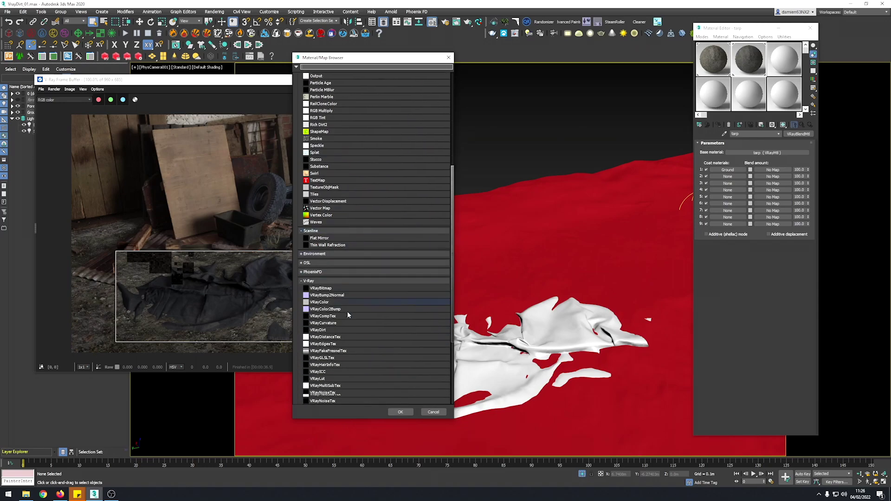
pyautogui.scroll(-1, 347, 313)
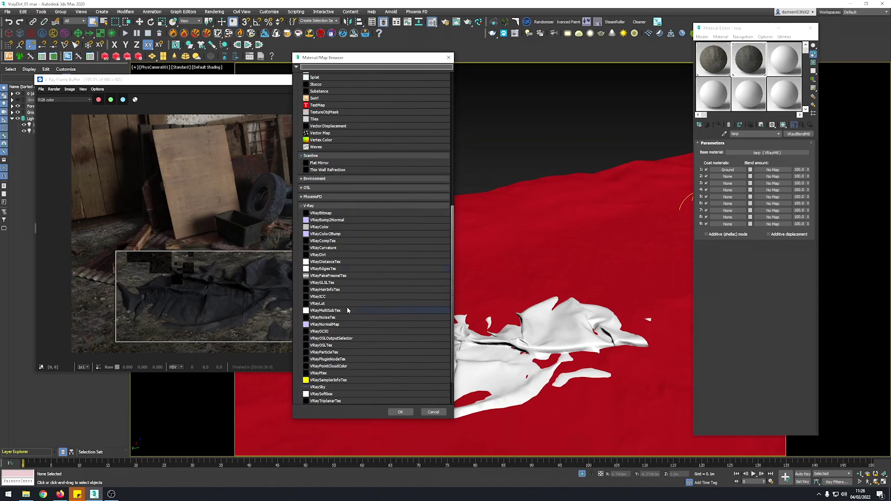
pyautogui.click(331, 263)
pyautogui.doubleClick(331, 263)
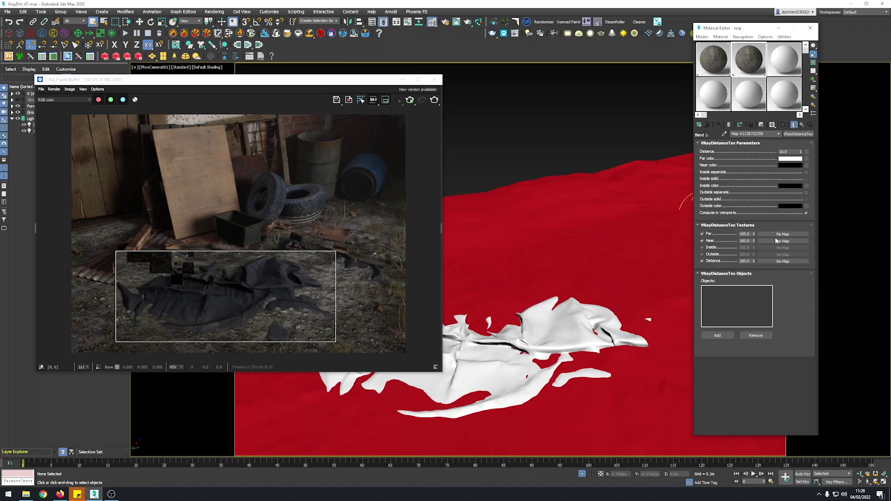
# Set the distance map's far color to black, near color to white, and distance to 5.0
pyautogui.doubleClick(782, 151)
pyautogui.moveTo(793, 168); pyautogui.dragTo(791, 165)
pyautogui.click(716, 238)
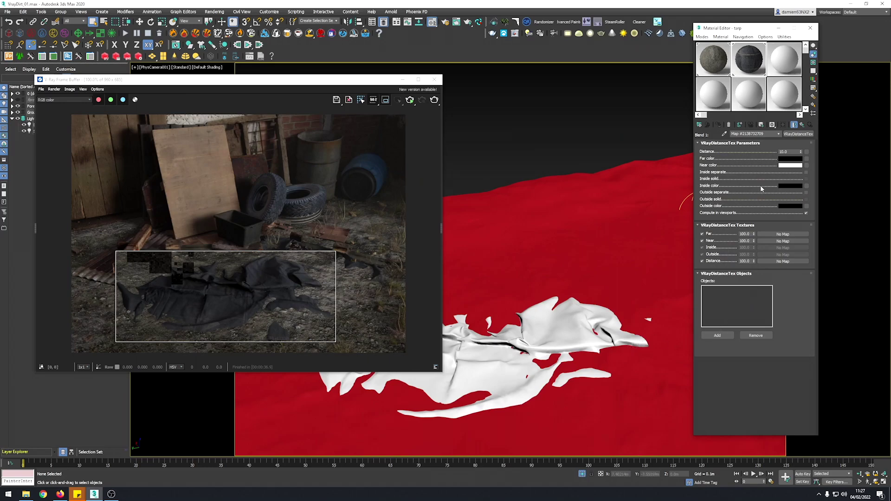
pyautogui.doubleClick(784, 152)
# Add the ground mesh Object001 to the distance map's objects and render the tarp region
pyautogui.click(403, 80)
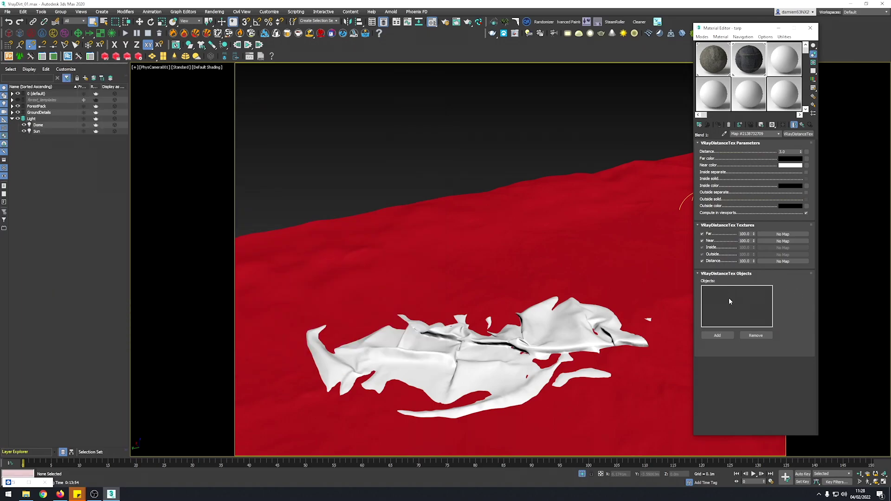
pyautogui.click(724, 337)
pyautogui.click(551, 211)
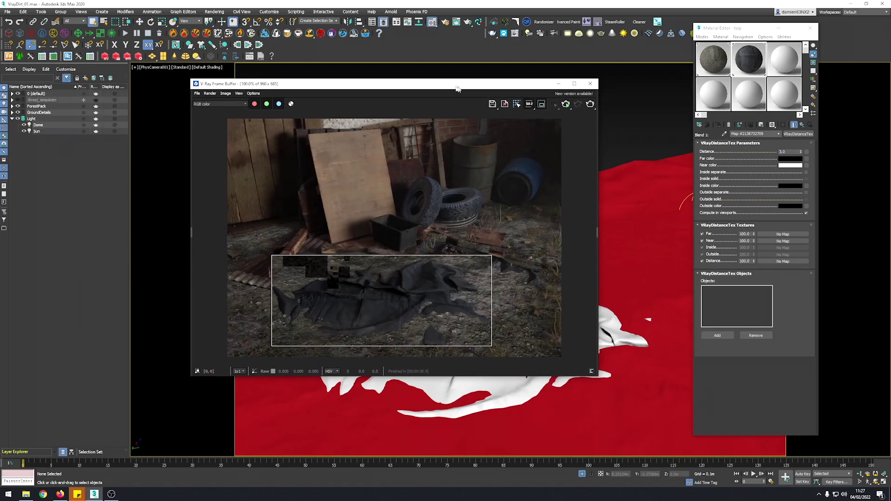
pyautogui.click(567, 93)
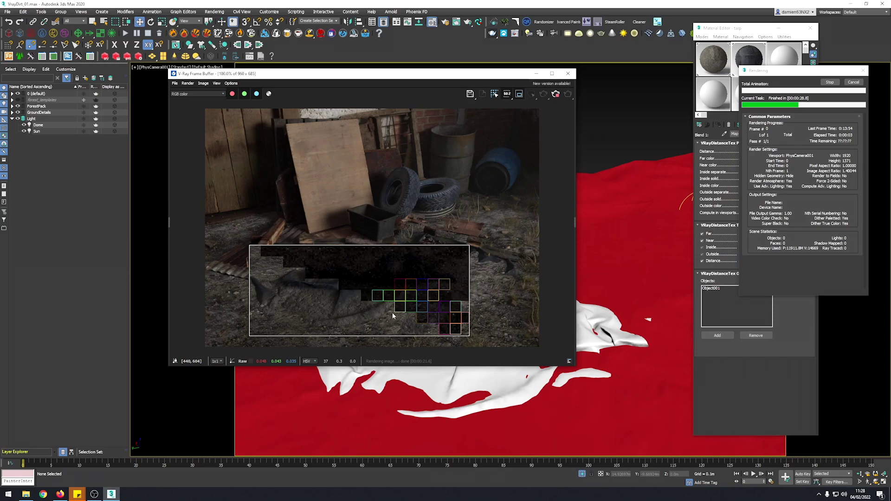
# Reduce the distance map's distance to 1.0 and render the tarp region again
pyautogui.doubleClick(792, 151)
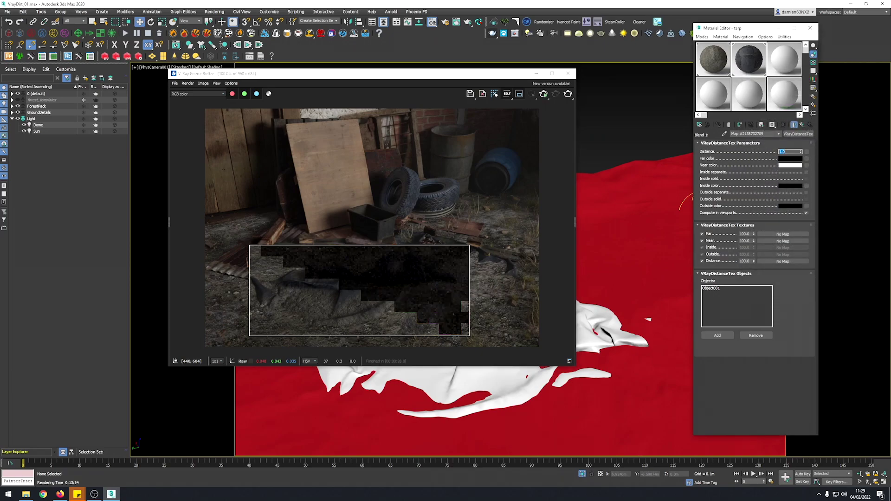
pyautogui.click(568, 94)
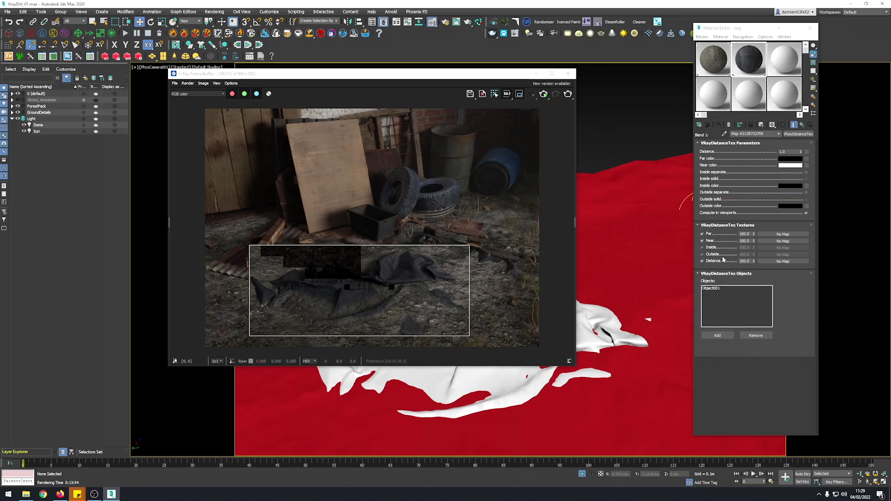
# Assign a VRayBitmap to the distance map's Near texture and re-render the tarp region
pyautogui.click(795, 239)
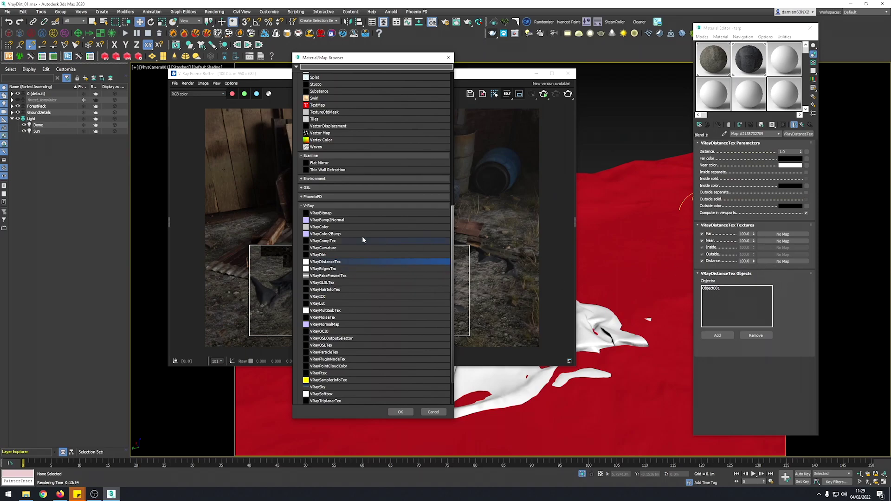
pyautogui.scroll(10, 346, 220)
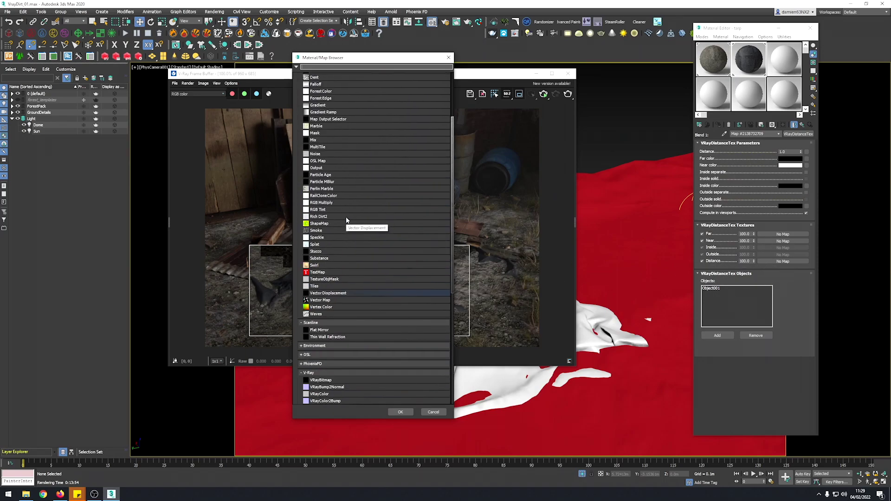
pyautogui.scroll(3, 345, 216)
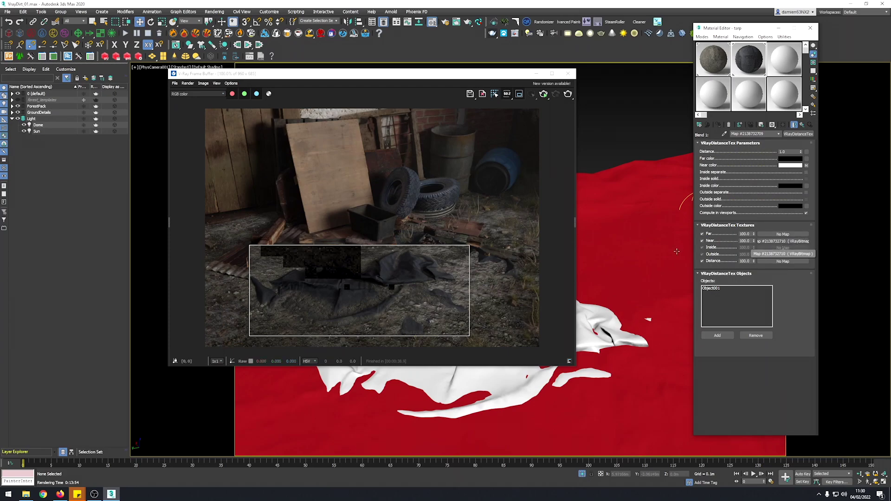
pyautogui.hotkey('shift', 'q')
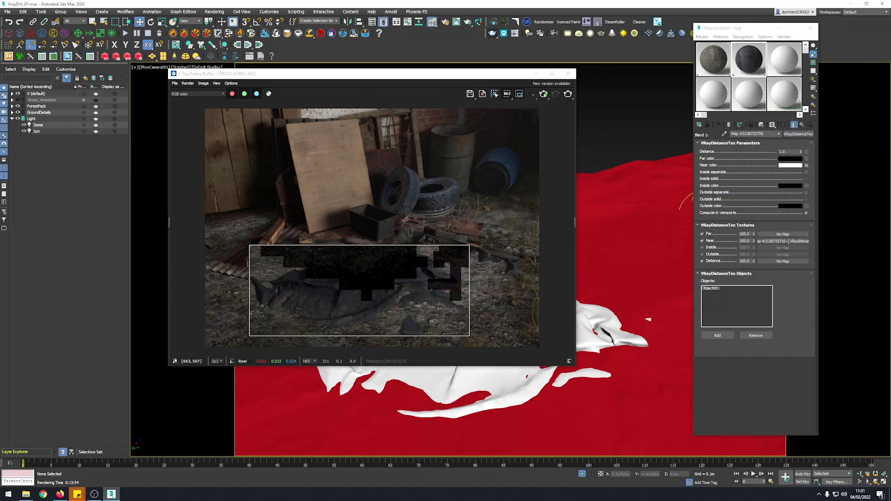
# Instance the Near texture bitmap into an empty material sample slot and open its parameters
pyautogui.moveTo(720, 95); pyautogui.dragTo(792, 262)
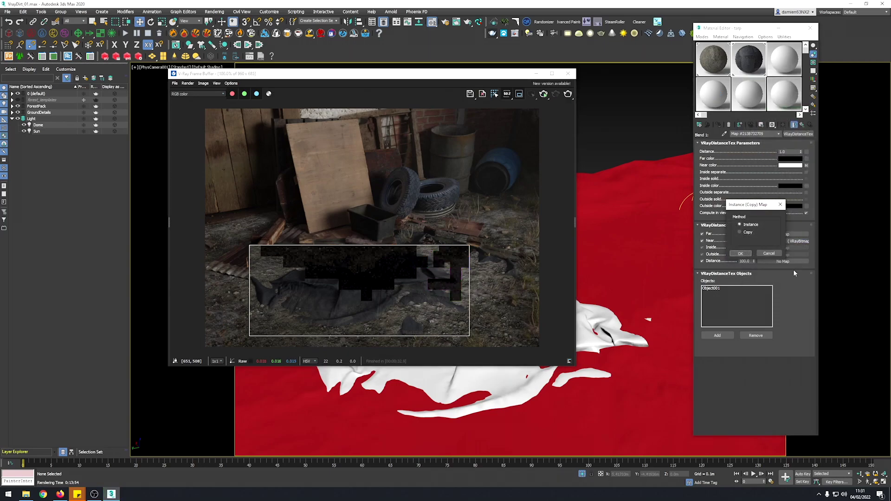
pyautogui.click(740, 254)
pyautogui.click(718, 93)
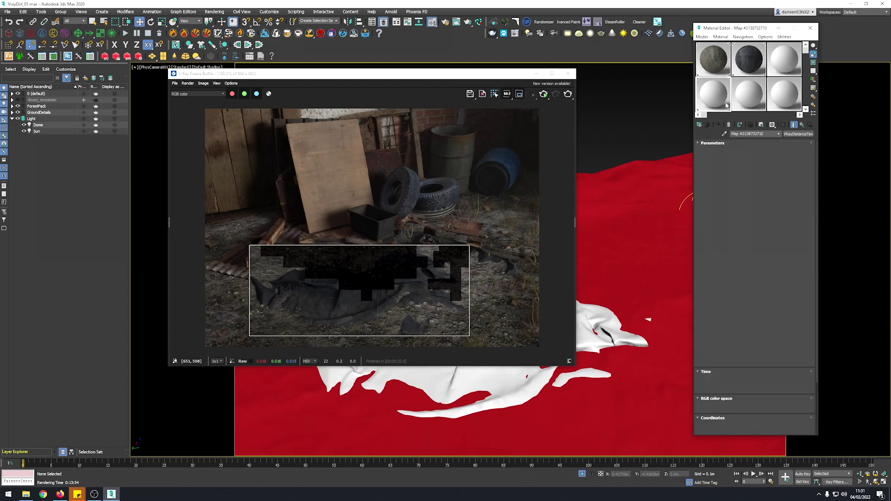
# Increase the bitmap's contrast with its output color map, lowering the start point to about -0.17 and raising the end point to about 2.03
pyautogui.scroll(-5, 785, 210)
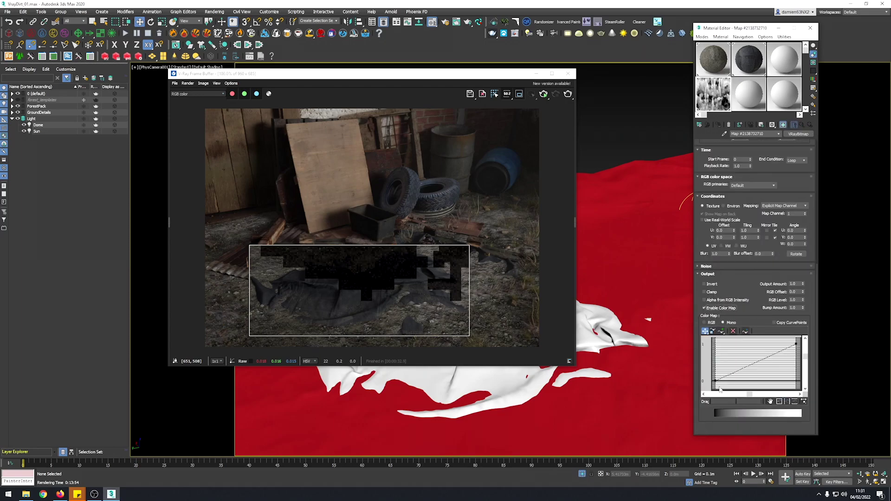
pyautogui.click(715, 381)
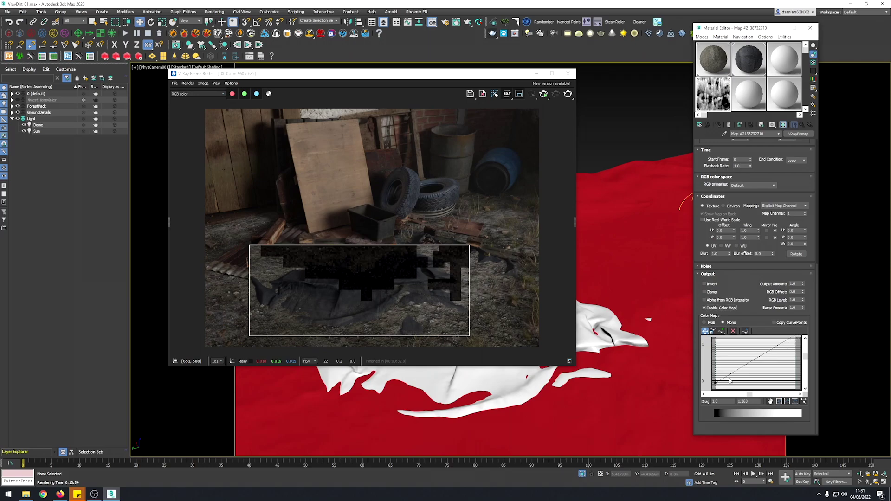
pyautogui.scroll(-3, 738, 369)
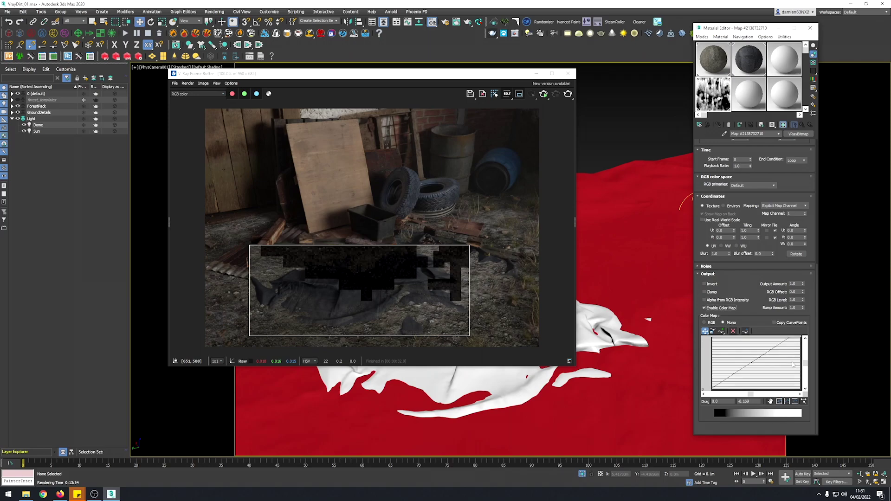
pyautogui.moveTo(771, 349)
pyautogui.mouseDown()
pyautogui.moveTo(769, 336)
pyautogui.moveTo(769, 350)
pyautogui.mouseUp()
pyautogui.scroll(2, 759, 364)
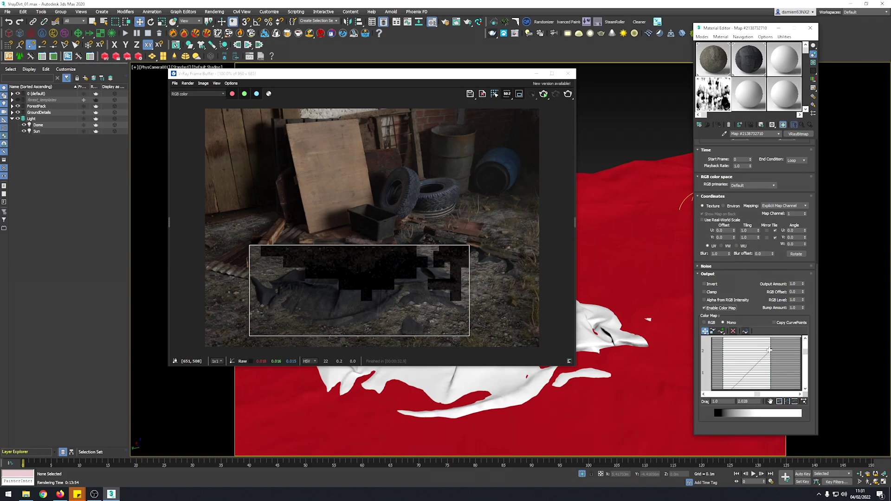
# End the isolation to bring back the full scene, and activate an unused material sample slot
pyautogui.click(408, 201)
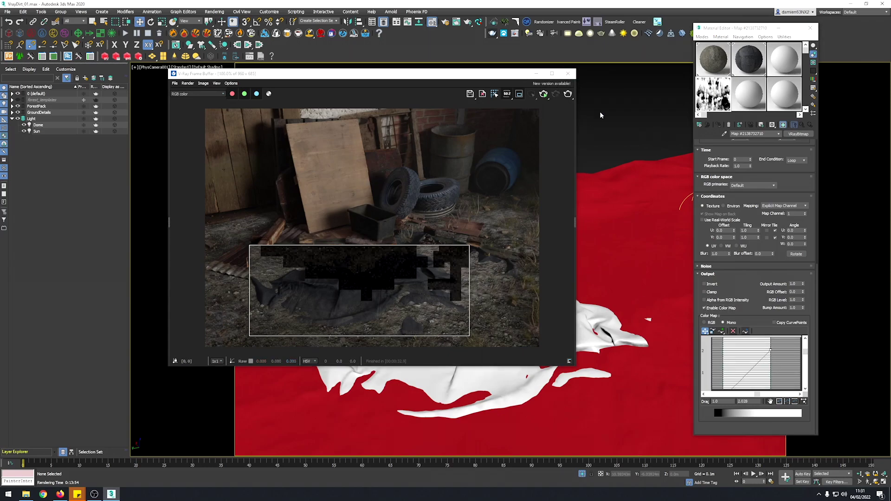
pyautogui.rightClick(599, 195)
pyautogui.click(635, 66)
pyautogui.moveTo(478, 74); pyautogui.dragTo(300, 58)
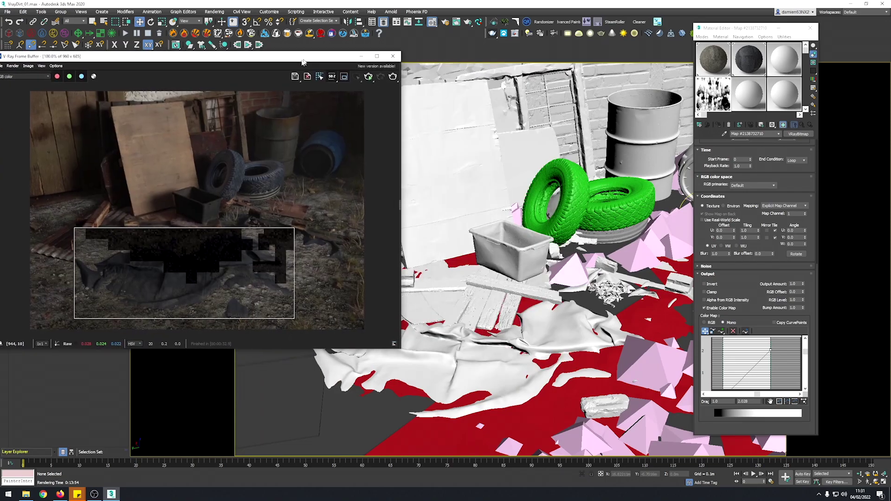
pyautogui.click(746, 70)
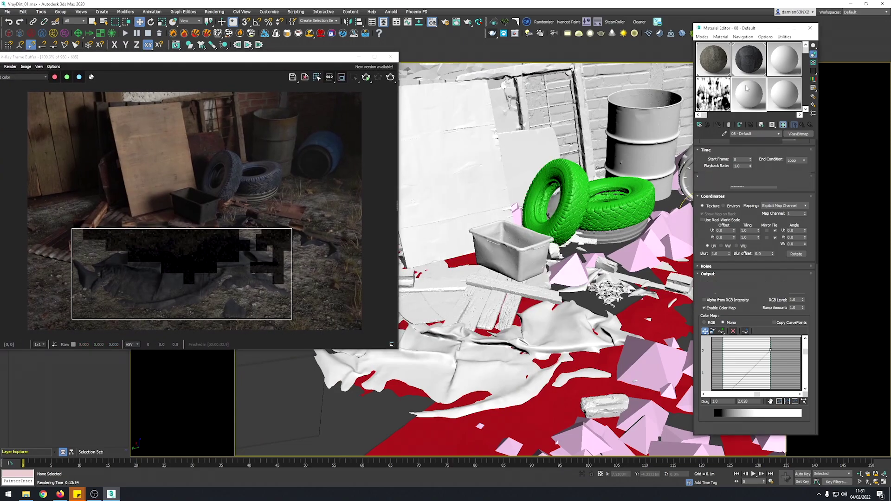
# Name the tarp blend's distance texture DistanceTex and instance it into the sample slot that holds the bitmap
pyautogui.click(802, 125)
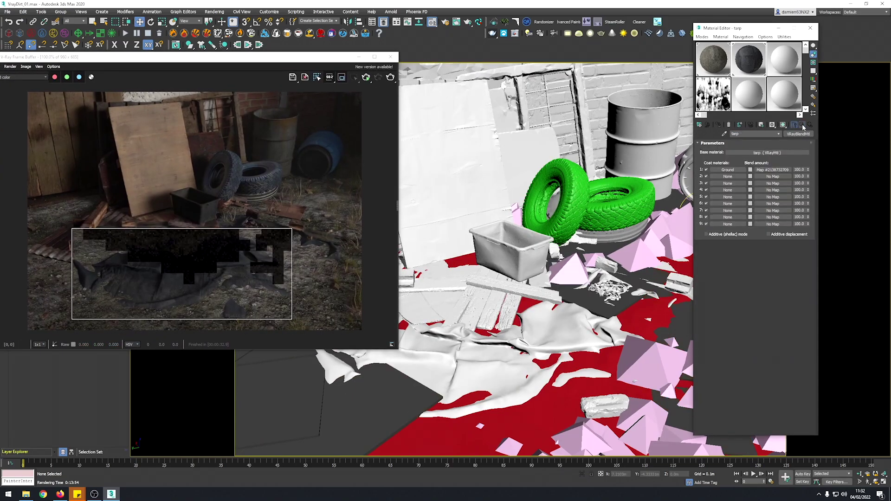
pyautogui.click(773, 169)
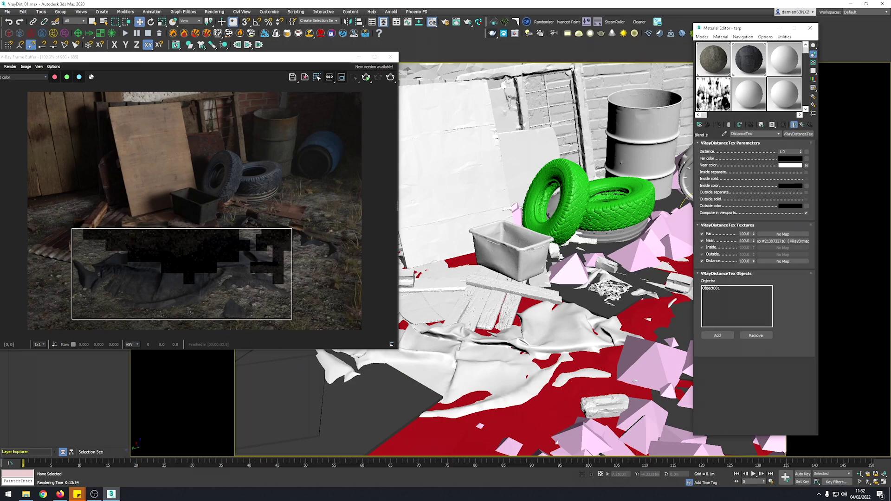
pyautogui.click(803, 125)
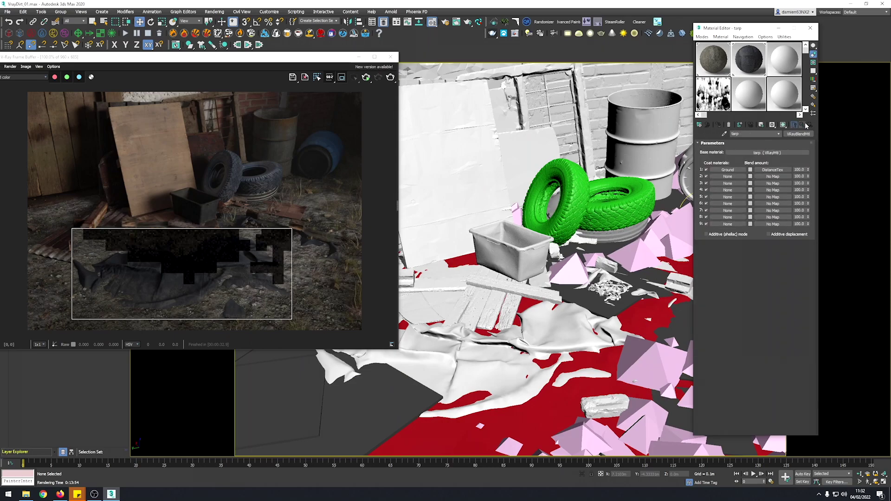
pyautogui.rightClick(727, 197)
pyautogui.click(744, 253)
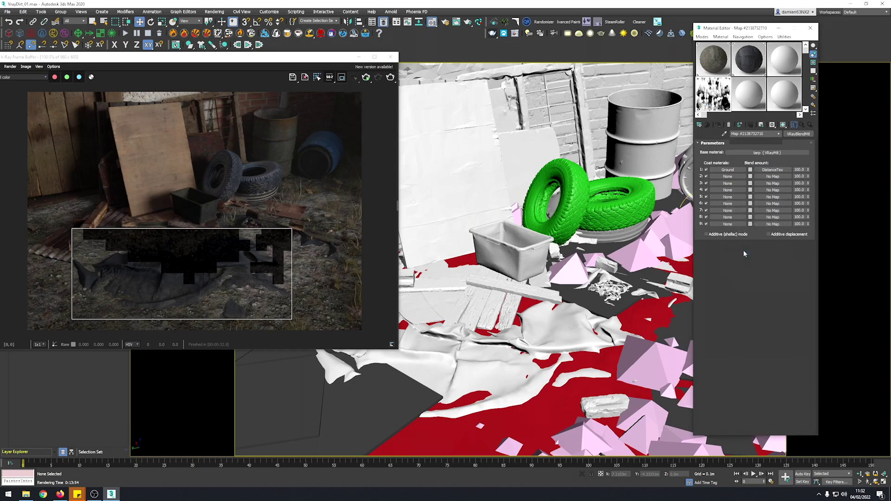
pyautogui.click(773, 170)
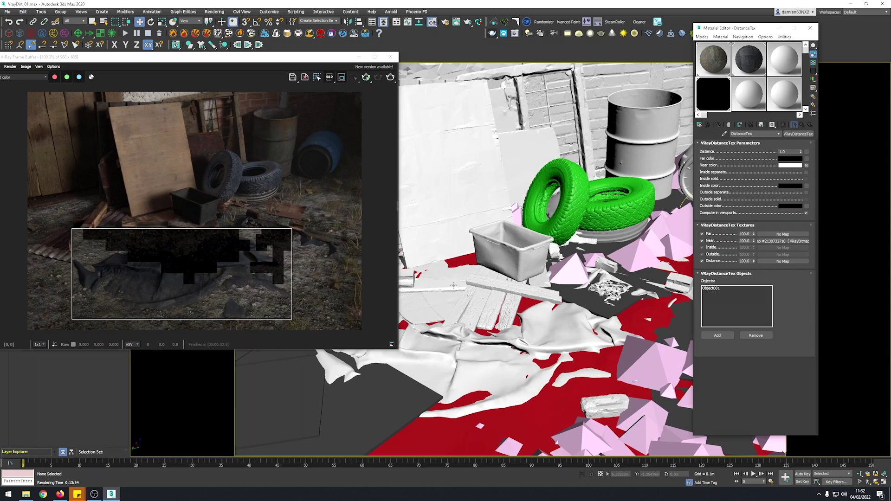
# Pick the box material from the crate in the scene into an unused sample slot
pyautogui.click(521, 260)
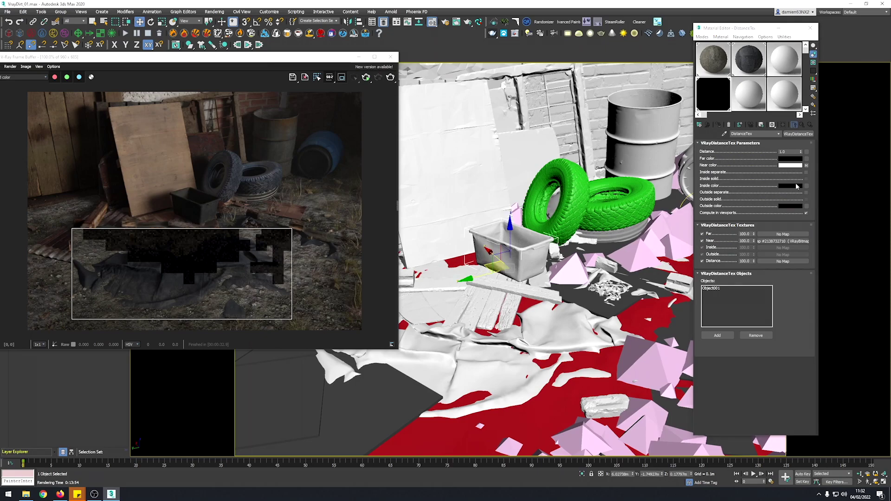
pyautogui.click(724, 134)
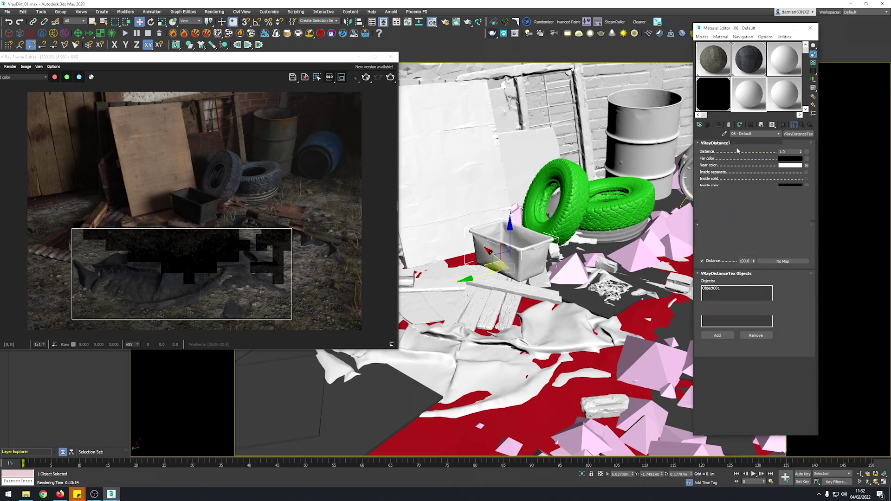
pyautogui.click(507, 252)
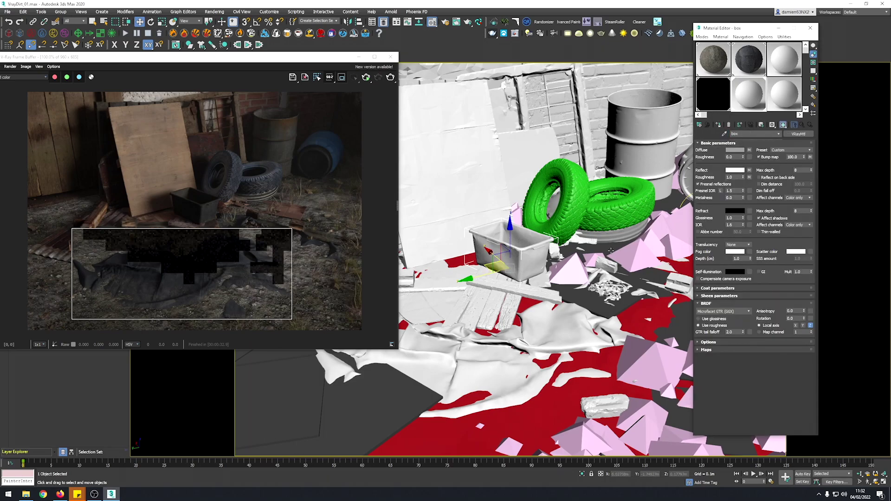
pyautogui.click(800, 134)
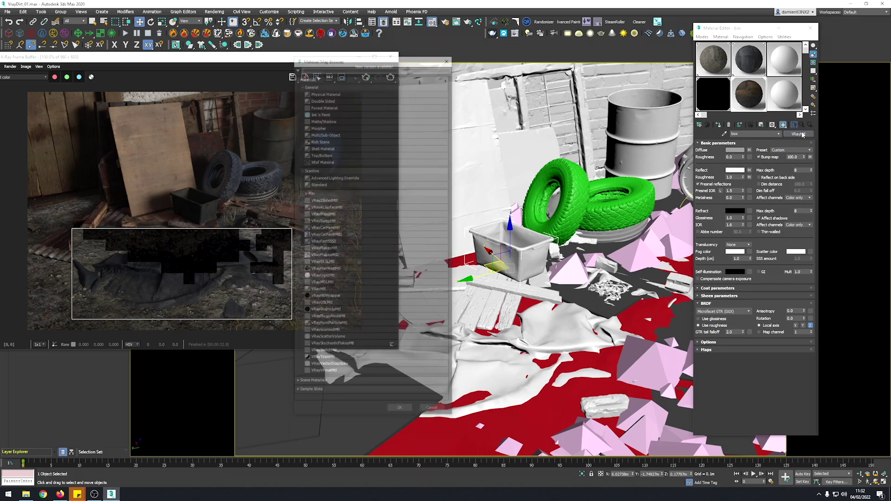
pyautogui.click(434, 412)
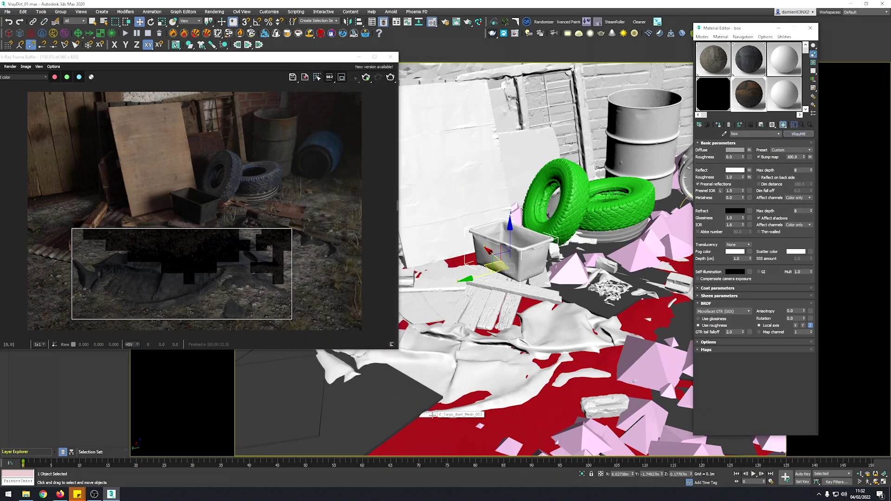
# Change another unused sample slot to a Multi/Sub-Object material, keeping the old material as a sub-material
pyautogui.click(784, 93)
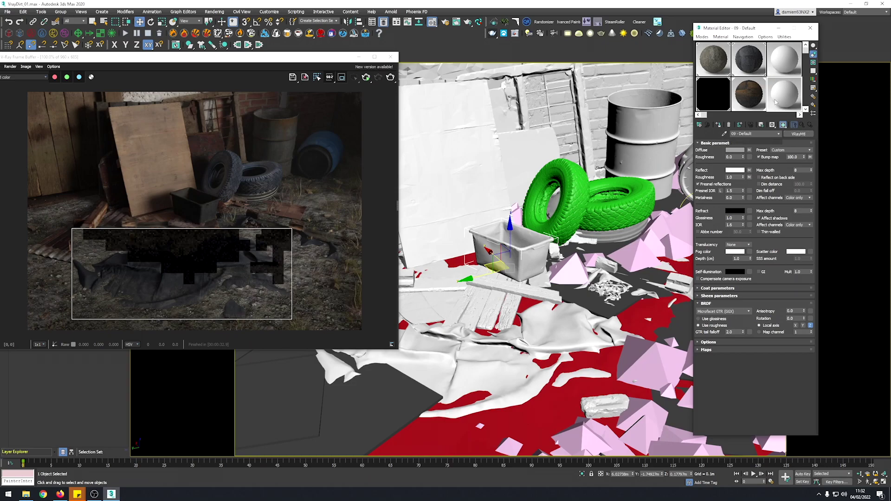
pyautogui.click(799, 133)
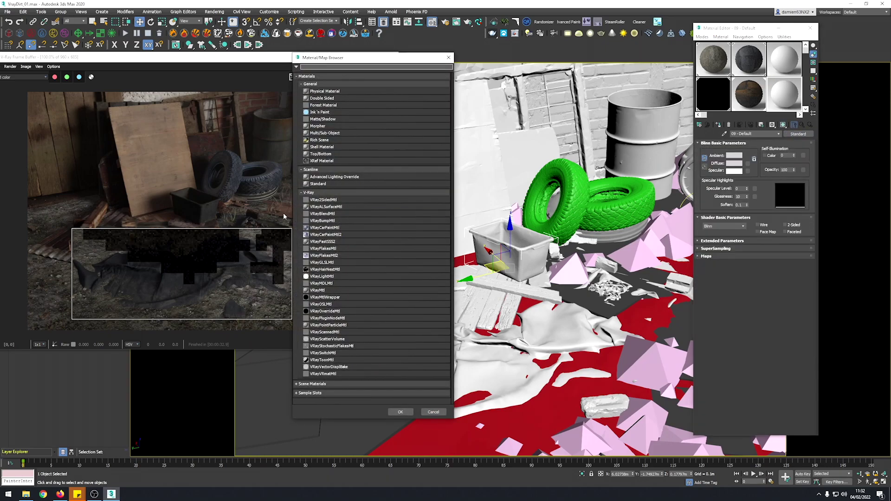
pyautogui.doubleClick(331, 133)
pyautogui.click(739, 250)
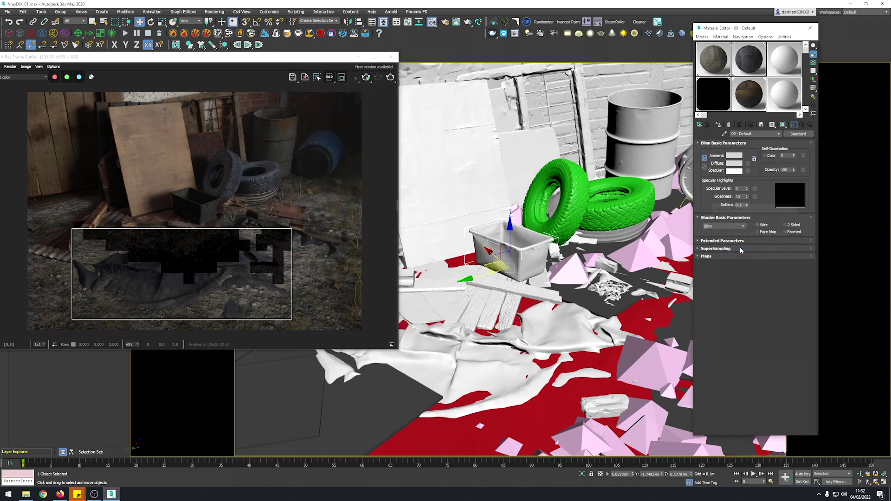
# Instance the tarp blend material into the first sub-material of the Multi/Sub-Object
pyautogui.click(509, 298)
pyautogui.click(783, 95)
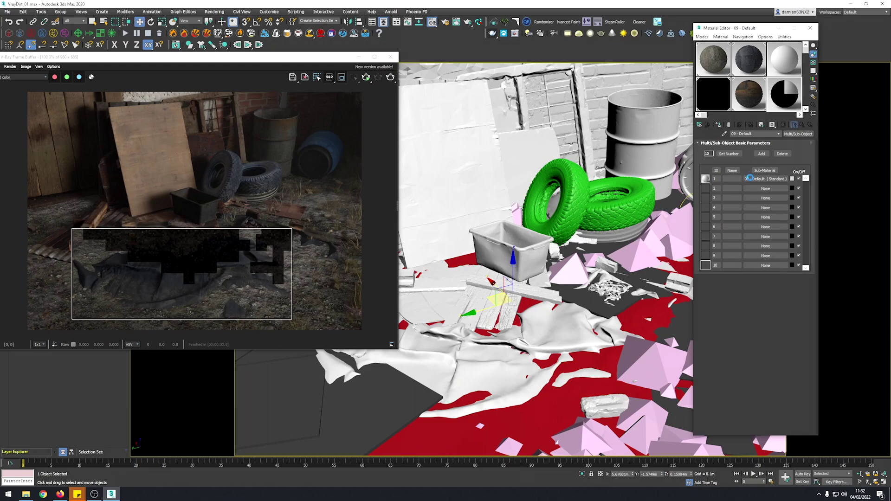
pyautogui.moveTo(749, 179); pyautogui.dragTo(750, 179)
pyautogui.click(740, 253)
# Pick the wood_02 material from the plank and instance it into the second sub-material
pyautogui.click(724, 134)
pyautogui.click(490, 304)
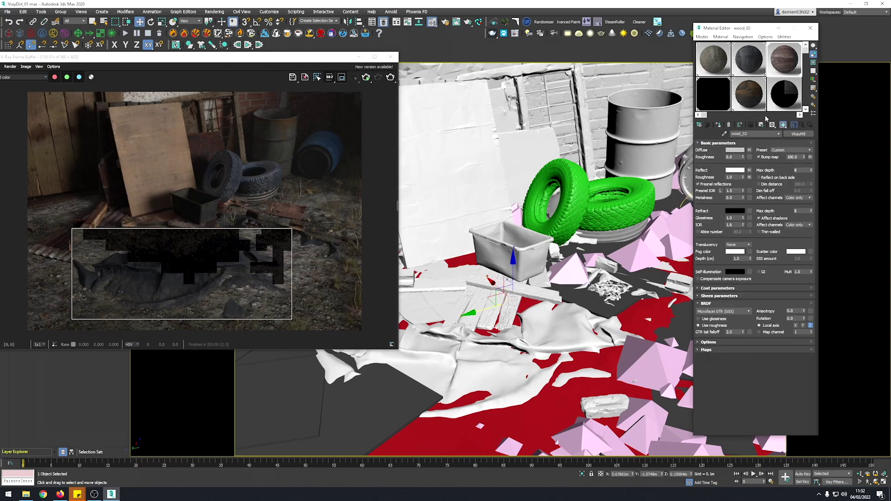
pyautogui.moveTo(785, 60); pyautogui.dragTo(765, 188)
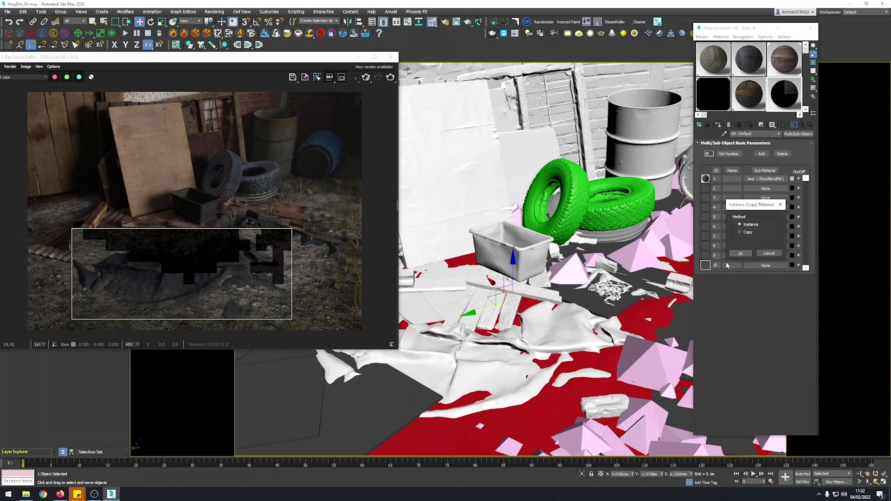
pyautogui.click(733, 258)
# Select the remaining planks, give them a Material modifier with ID 2, and copy that modifier
pyautogui.keyDown('ctrl'); pyautogui.click(511, 312); pyautogui.keyUp('ctrl')
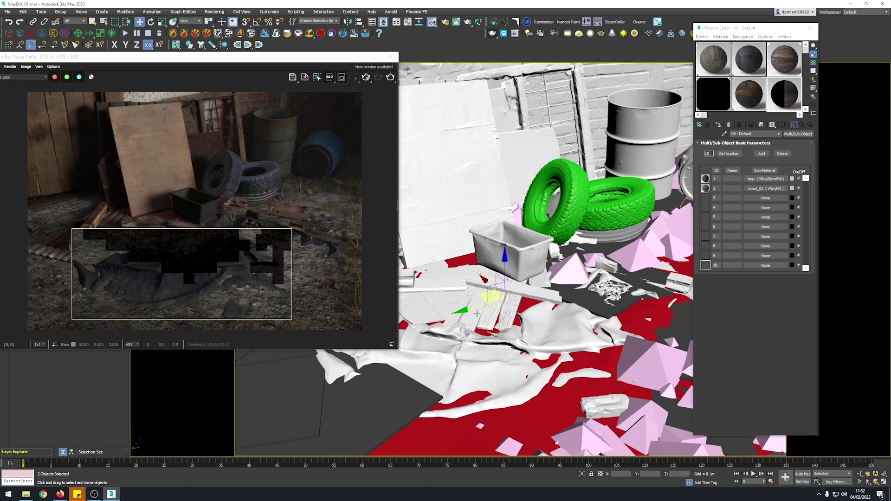
pyautogui.keyDown('ctrl'); pyautogui.click(525, 306); pyautogui.keyUp('ctrl')
pyautogui.keyDown('ctrl'); pyautogui.click(542, 298); pyautogui.keyUp('ctrl')
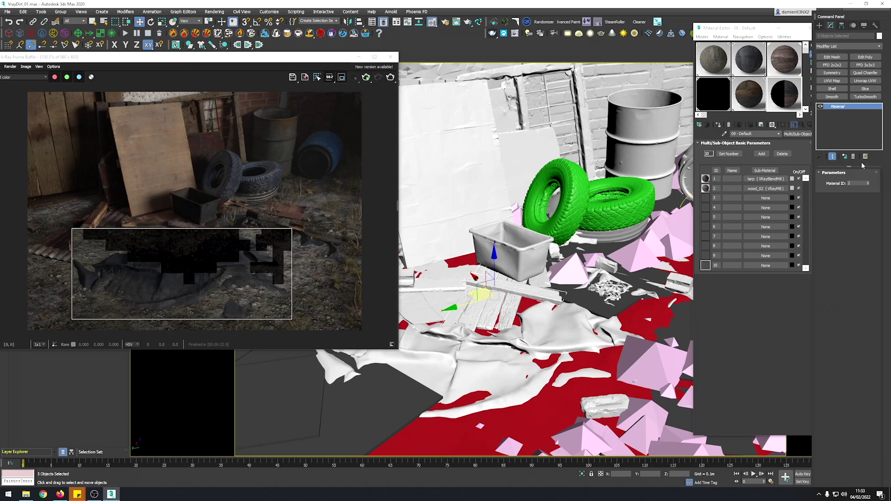
pyautogui.rightClick(843, 109)
pyautogui.click(493, 331)
# Pick the MtlDebris material from the debris piece on the ground and instance it into the third sub-material
pyautogui.click(600, 405)
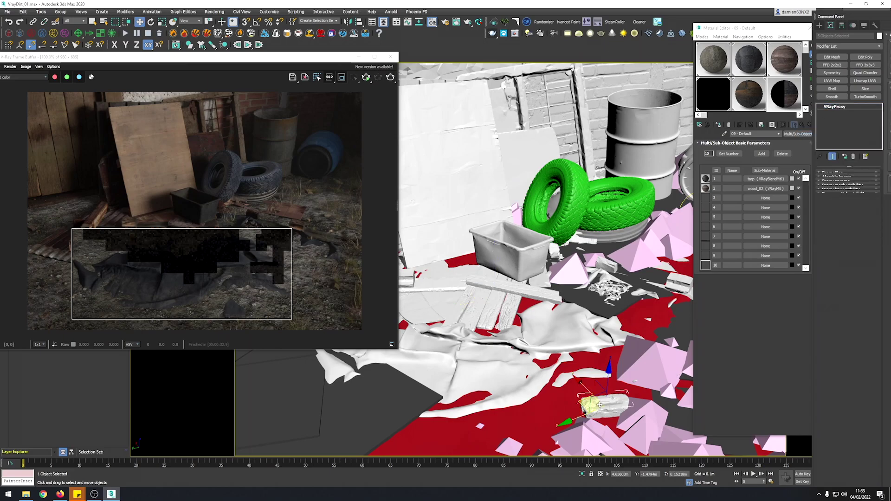
pyautogui.click(771, 64)
pyautogui.click(724, 135)
pyautogui.click(596, 414)
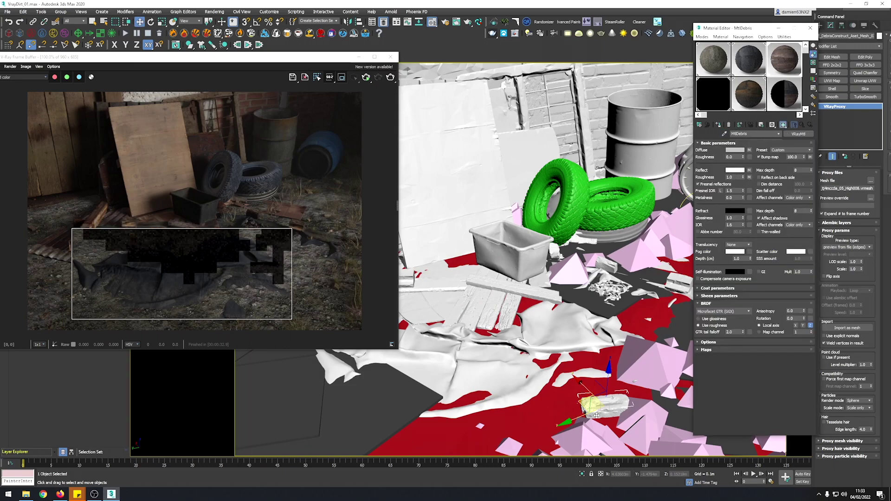
pyautogui.click(784, 59)
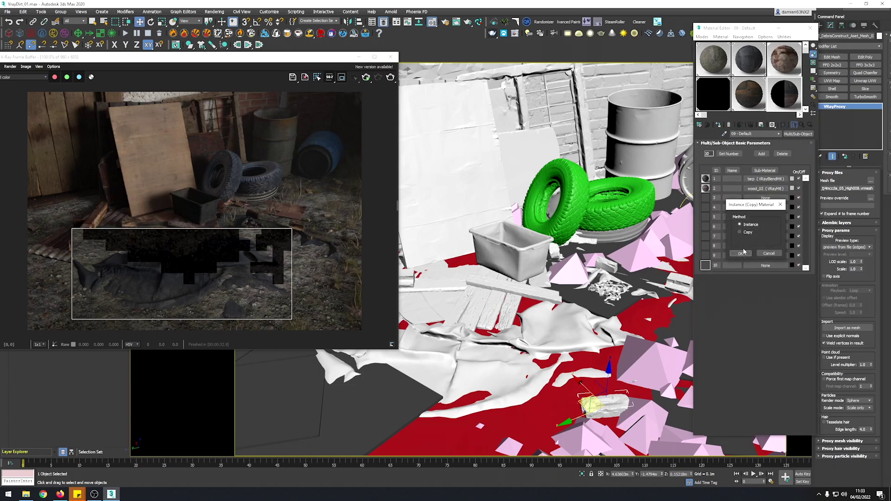
# Paste the Material modifier onto the debris piece and set its material ID to 3
pyautogui.rightClick(839, 113)
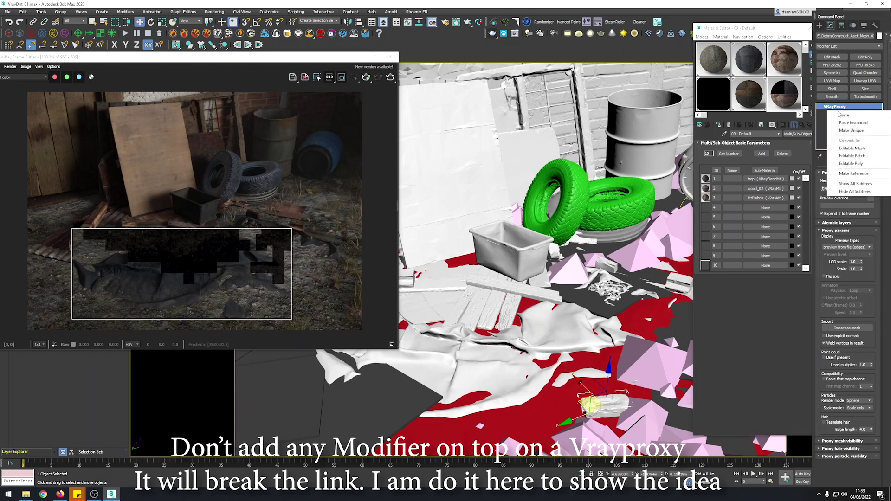
pyautogui.click(844, 115)
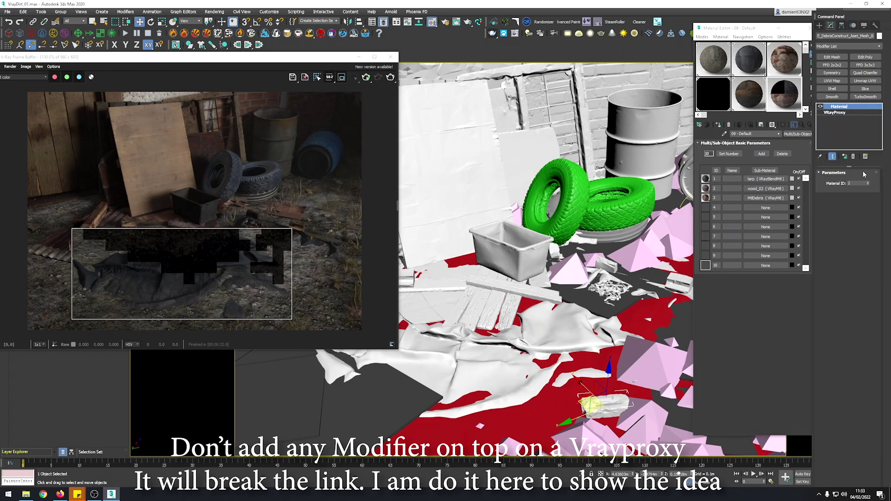
pyautogui.click(868, 185)
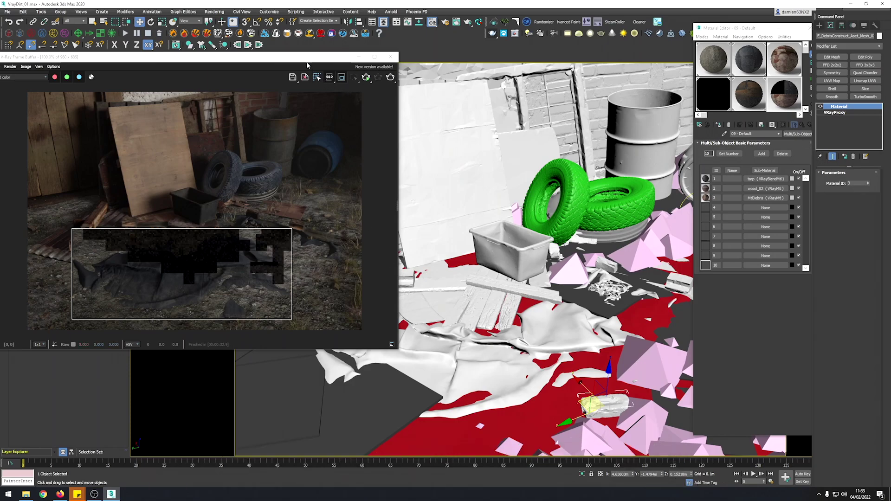
# Set the number of sub-materials in the Multi/Sub-Object to 3
pyautogui.moveTo(307, 64); pyautogui.dragTo(514, 91)
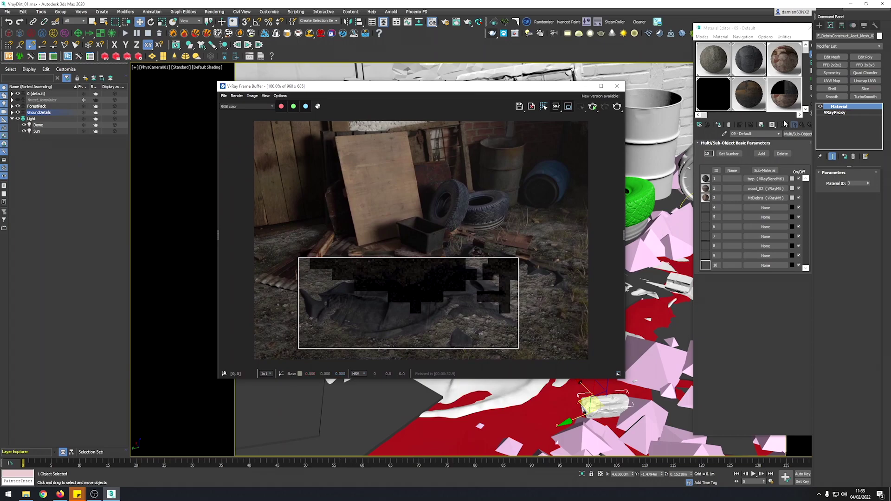
pyautogui.click(729, 154)
pyautogui.write('3')
pyautogui.click(789, 230)
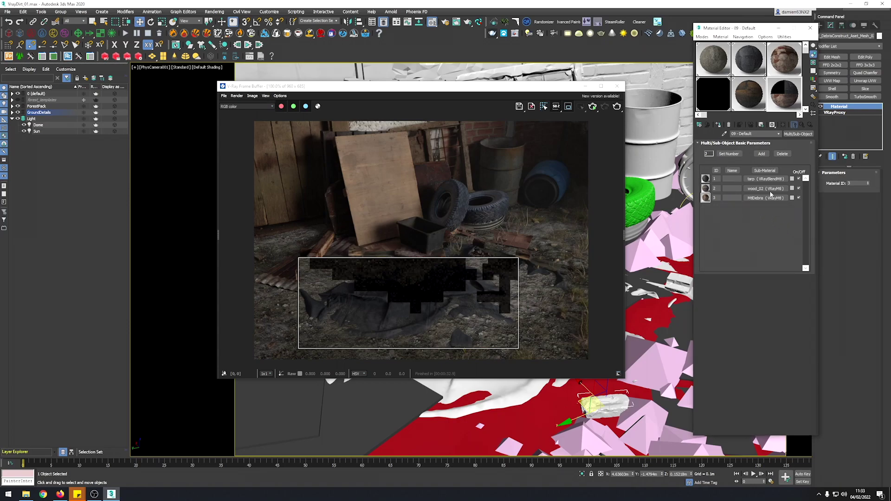
# Change the Multi/Sub-Object to a VRayBlendMtl, keeping the old material as its base material
pyautogui.click(798, 134)
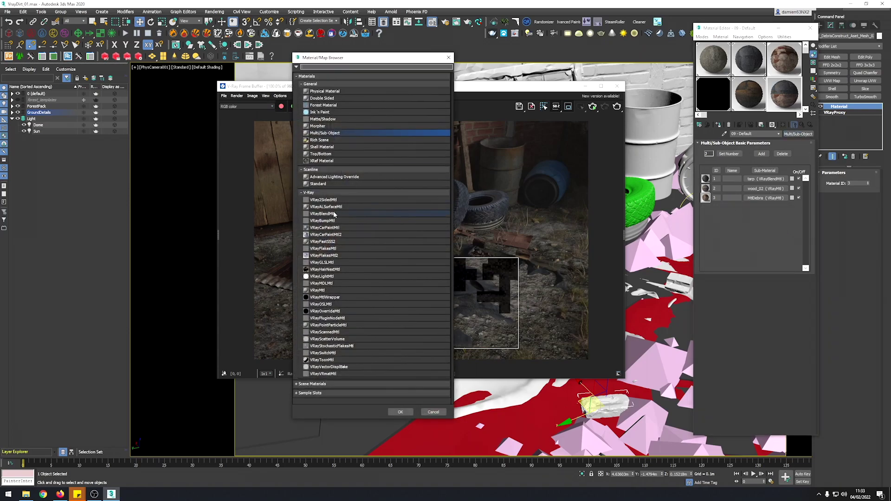
pyautogui.doubleClick(335, 215)
pyautogui.click(741, 252)
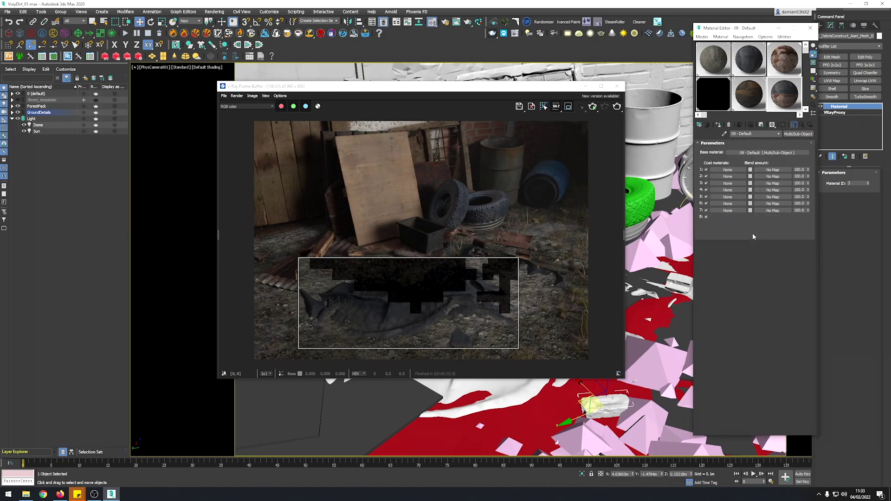
# Instance the Ground material into the new blend's first coat and DistanceTex into its blend amount
pyautogui.moveTo(729, 172); pyautogui.dragTo(729, 172)
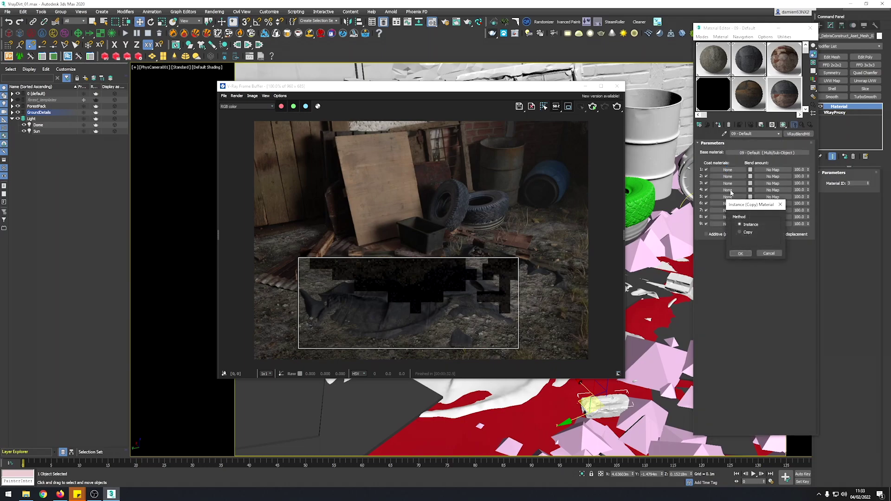
pyautogui.click(742, 253)
pyautogui.moveTo(784, 93); pyautogui.dragTo(728, 170)
pyautogui.click(741, 253)
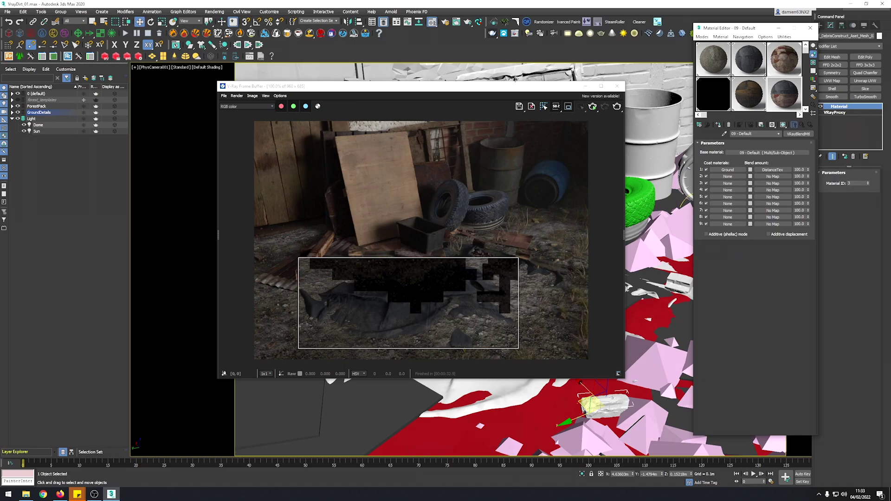
# Add RoofMetalGround as a fourth sub-material and give the corrugated metal sheet a Material modifier with ID 4
pyautogui.moveTo(514, 85); pyautogui.dragTo(388, 79)
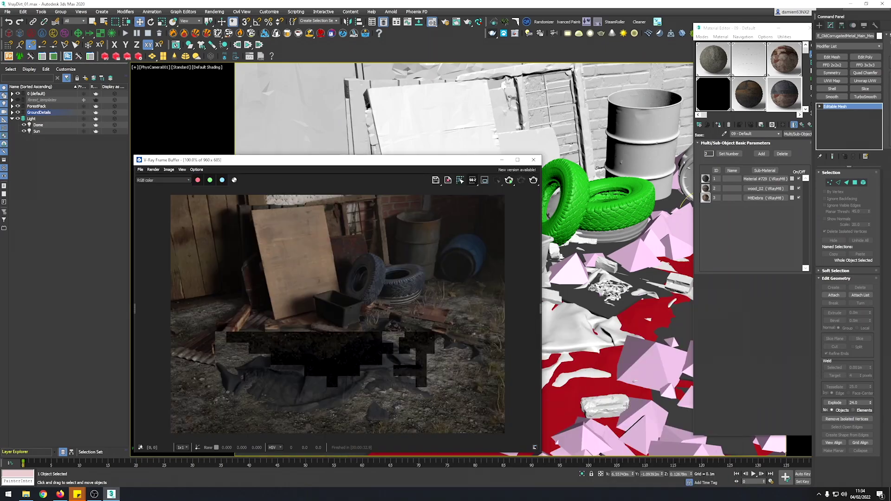
pyautogui.click(834, 113)
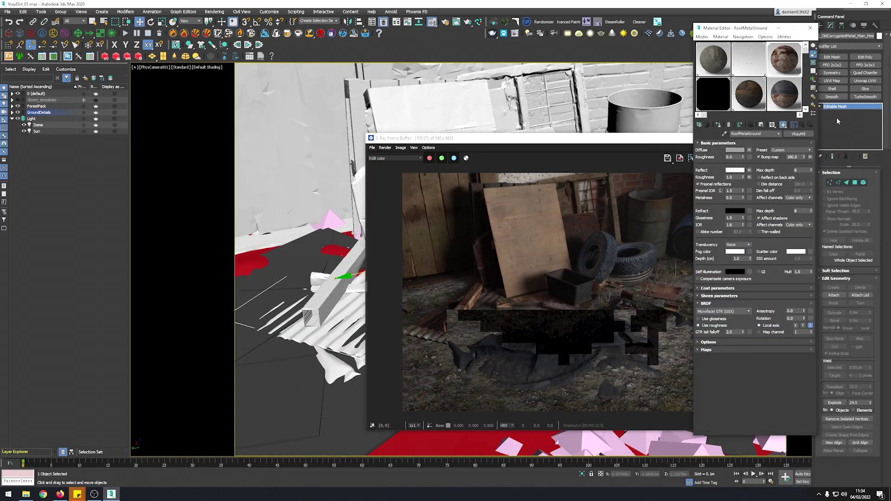
pyautogui.click(728, 154)
pyautogui.write('4')
pyautogui.click(786, 231)
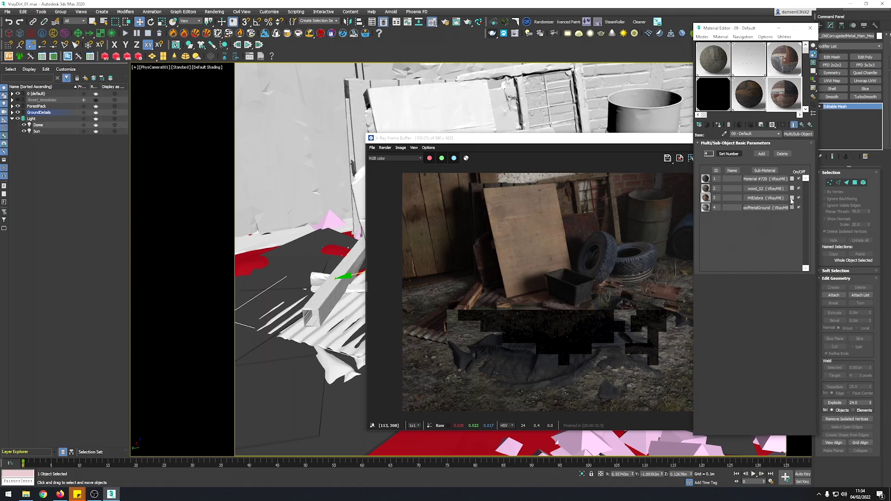
pyautogui.moveTo(576, 146); pyautogui.dragTo(442, 420)
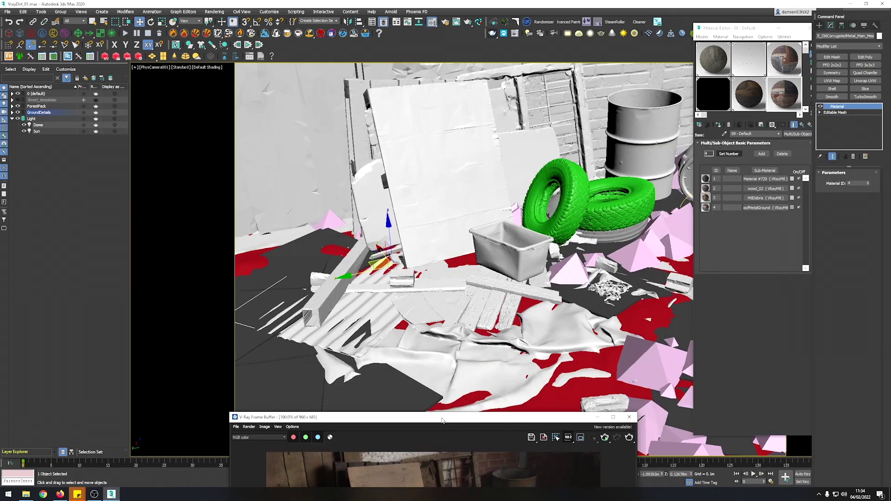
# Add Broken wood as a fifth sub-material and give the broken wood proxy a Material modifier with ID 5
pyautogui.click(787, 95)
pyautogui.moveTo(568, 421); pyautogui.dragTo(480, 107)
pyautogui.click(603, 284)
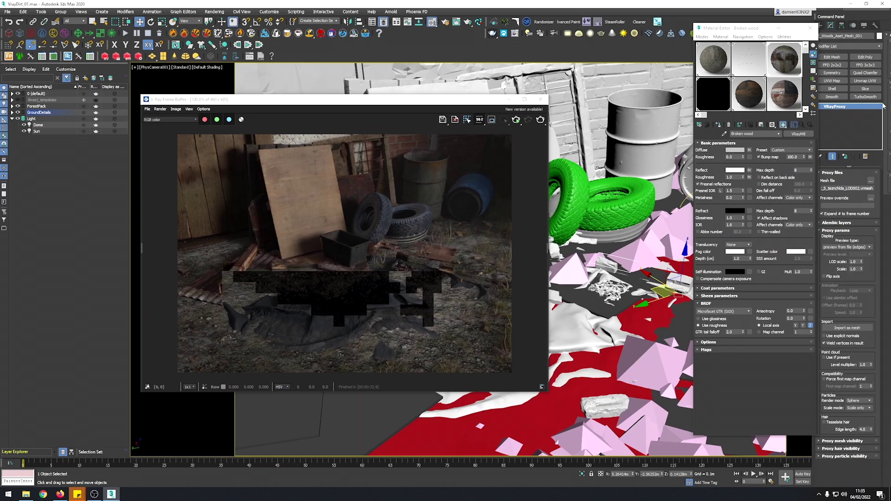
pyautogui.click(794, 126)
pyautogui.moveTo(539, 122); pyautogui.dragTo(668, 134)
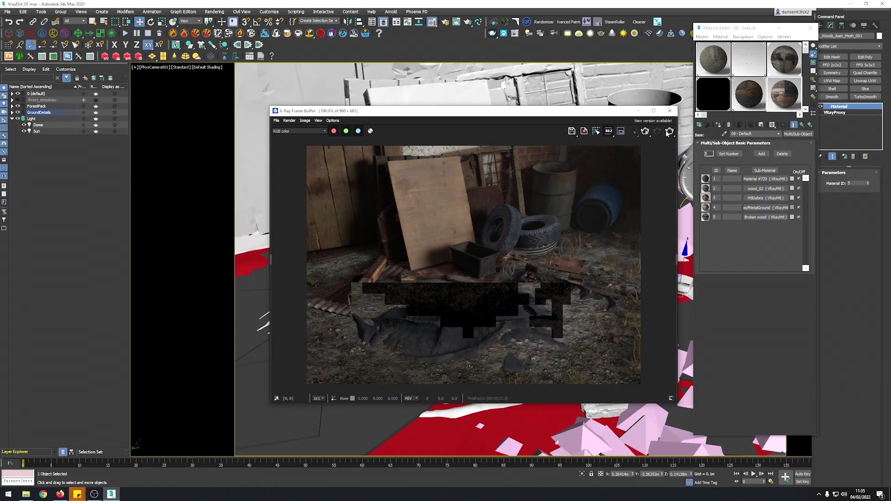
# Render a region over the tarp and foreground debris to check the ground blend
pyautogui.moveTo(580, 111); pyautogui.dragTo(685, 378)
pyautogui.click(390, 275)
pyautogui.moveTo(395, 378); pyautogui.dragTo(97, 440)
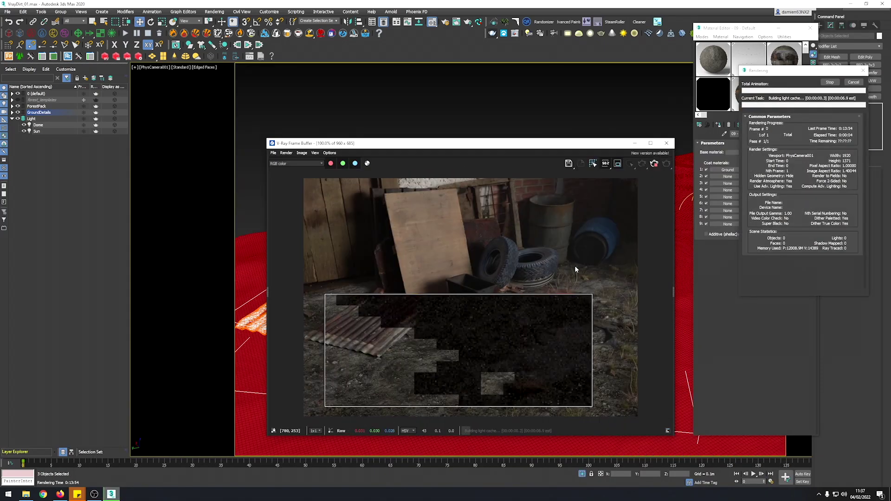
# Add Chain as a sixth sub-material and give the chains proxy a Material modifier with ID 6
pyautogui.moveTo(617, 143); pyautogui.dragTo(338, 145)
pyautogui.click(590, 199)
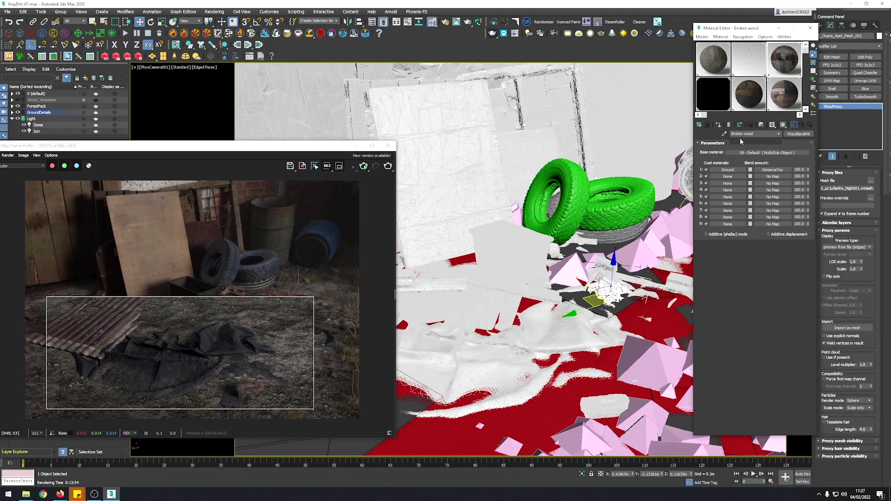
pyautogui.click(803, 126)
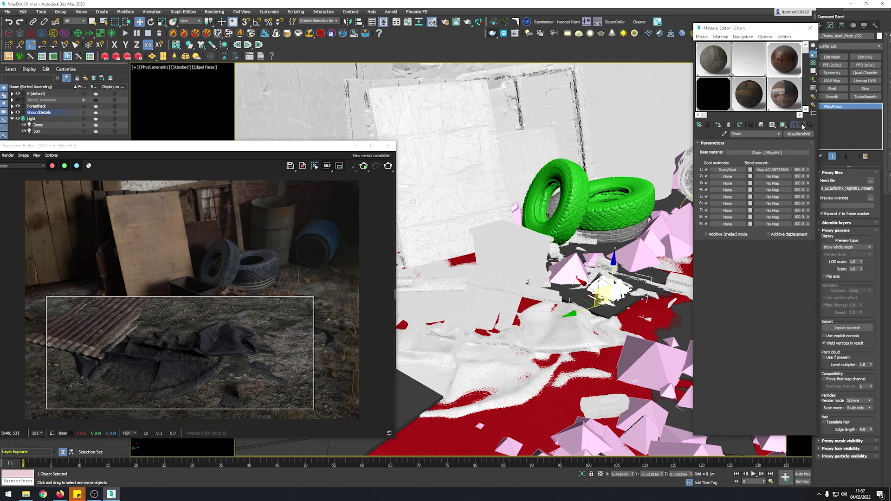
pyautogui.click(803, 127)
pyautogui.click(803, 126)
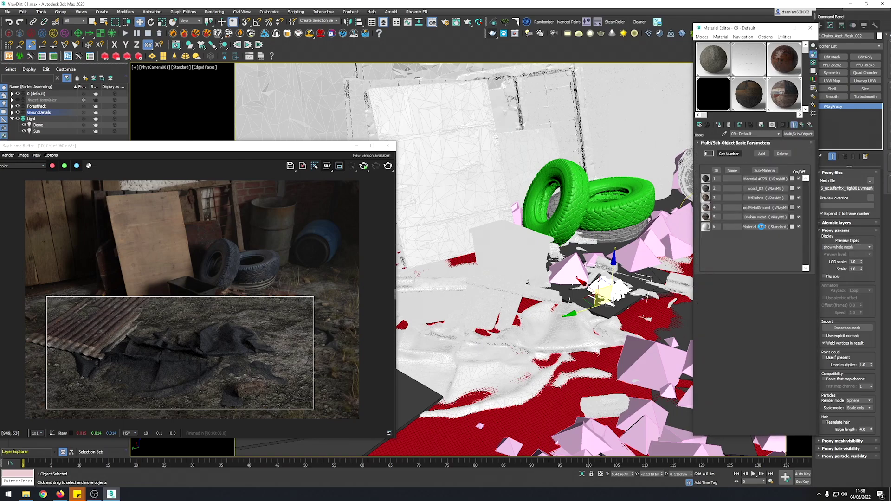
pyautogui.moveTo(760, 226); pyautogui.dragTo(760, 227)
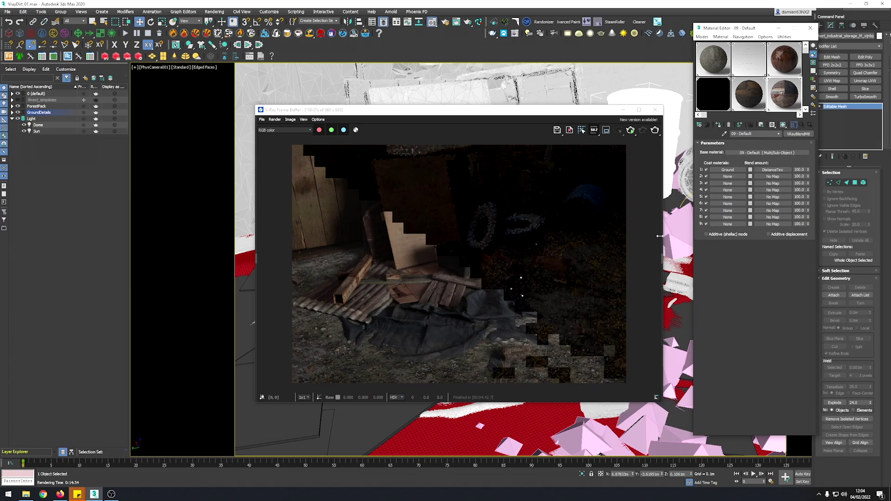
# Review the blend's Multi/Sub-Object base material and the DistanceTex mask's distance, near texture and object list
pyautogui.click(766, 156)
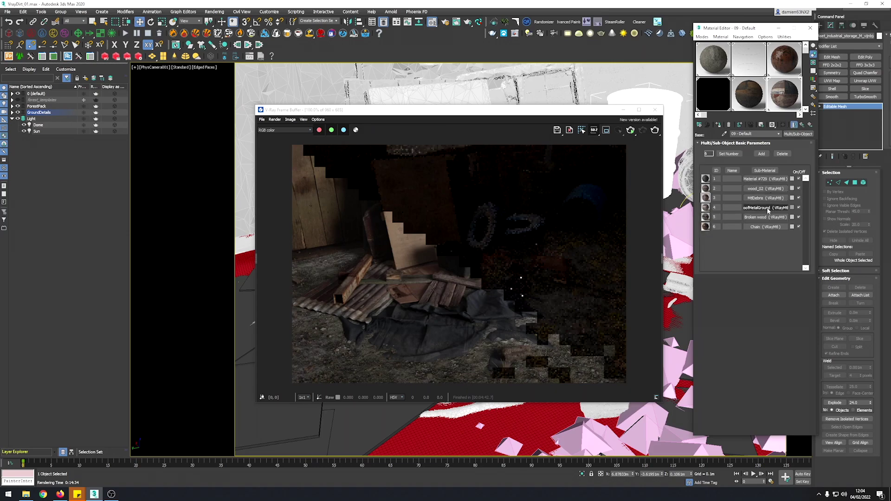
pyautogui.click(803, 126)
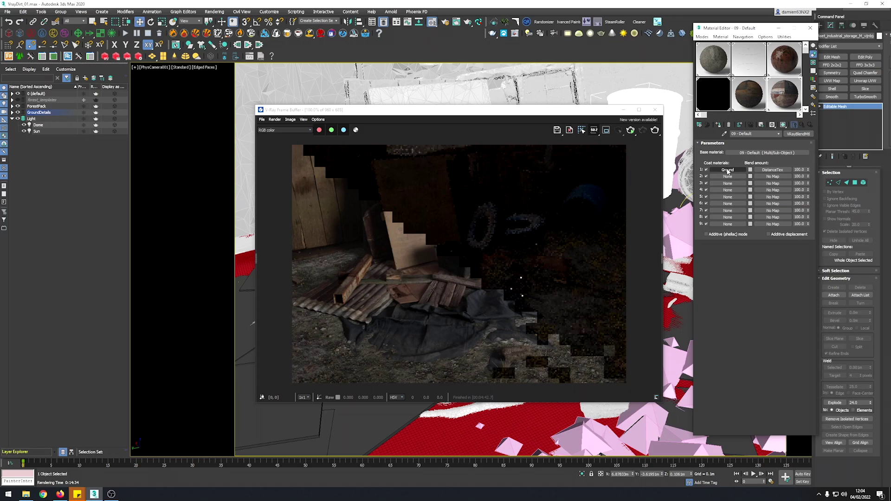
pyautogui.click(786, 171)
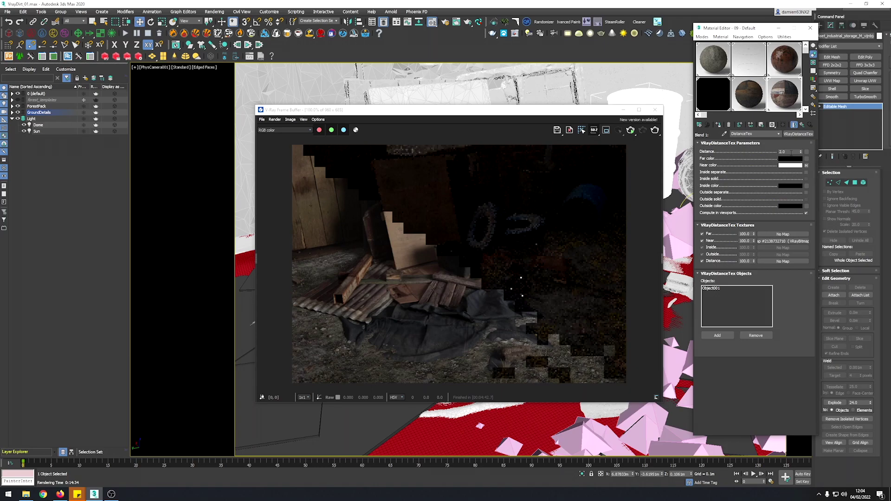
pyautogui.click(791, 152)
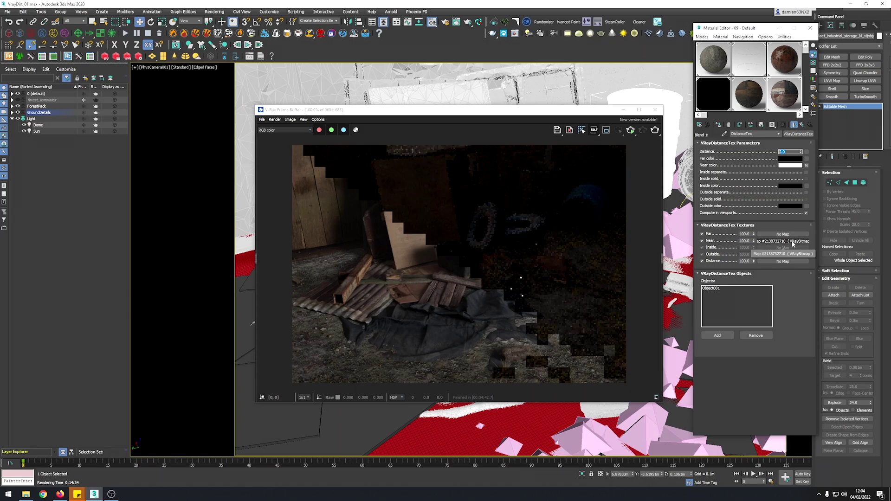
pyautogui.click(719, 289)
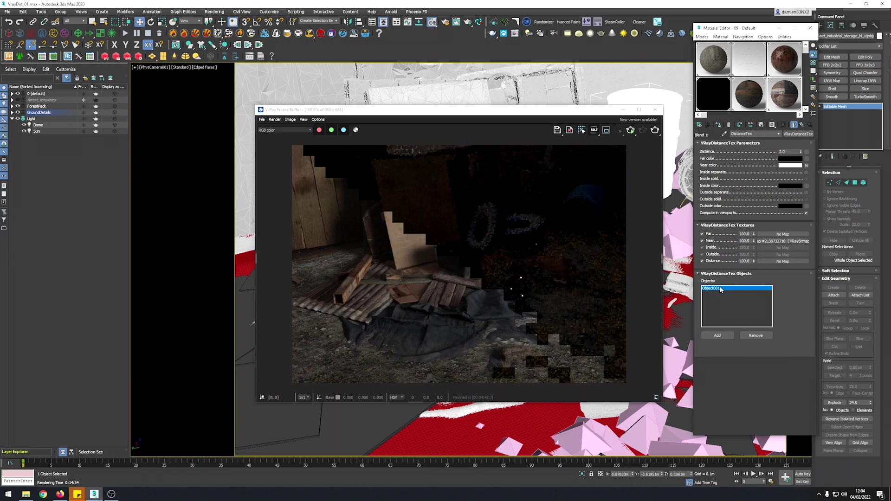
pyautogui.click(717, 337)
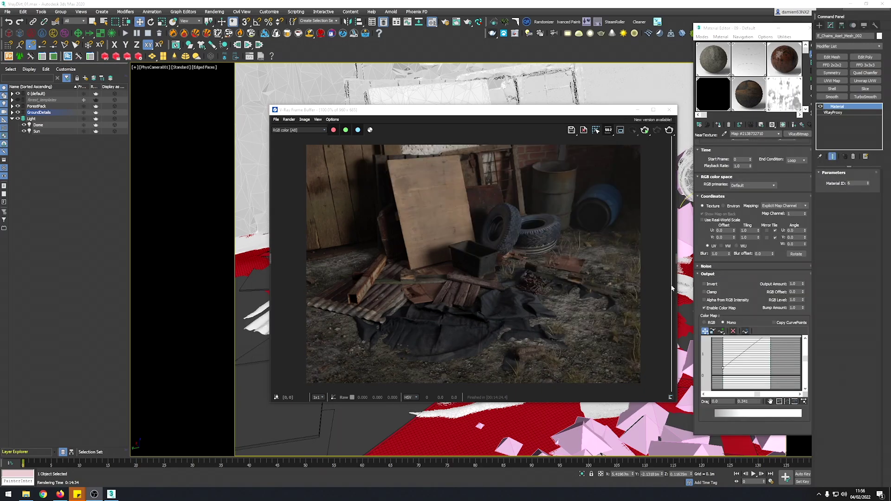
# Compare the two renders by sweeping the A/B divider across the tarp and debris
pyautogui.moveTo(670, 284)
pyautogui.mouseDown()
pyautogui.moveTo(664, 294)
pyautogui.moveTo(631, 294)
pyautogui.moveTo(668, 297)
pyautogui.mouseUp()
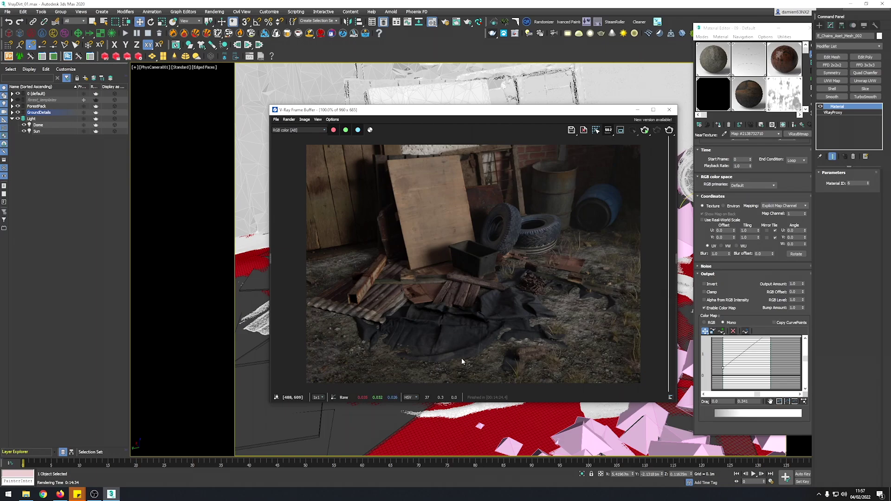
pyautogui.moveTo(669, 320); pyautogui.dragTo(382, 334)
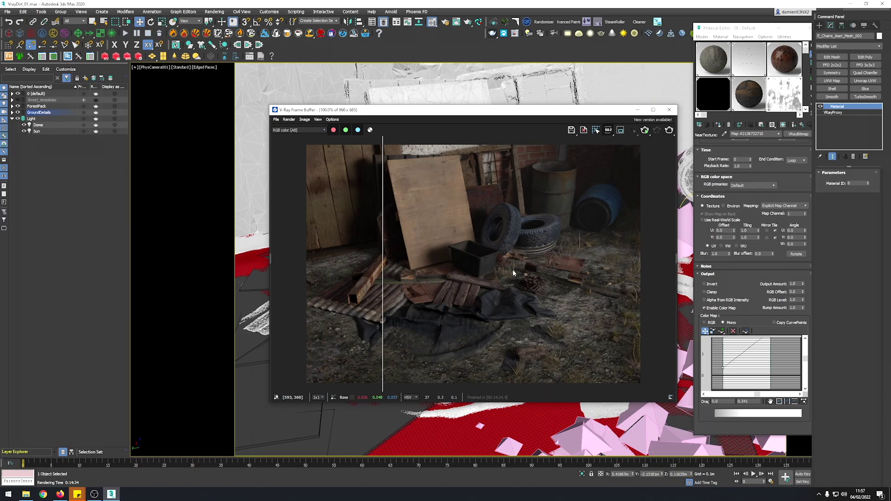
pyautogui.moveTo(383, 284); pyautogui.dragTo(563, 281)
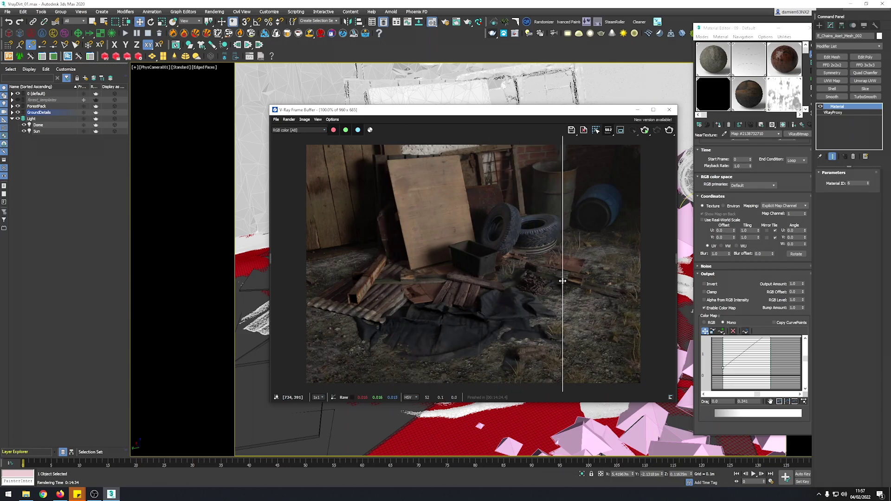
# Review the DistanceTex distance and near texture, and sweep the A/B divider past the render's far edge
pyautogui.click(805, 126)
pyautogui.click(805, 126)
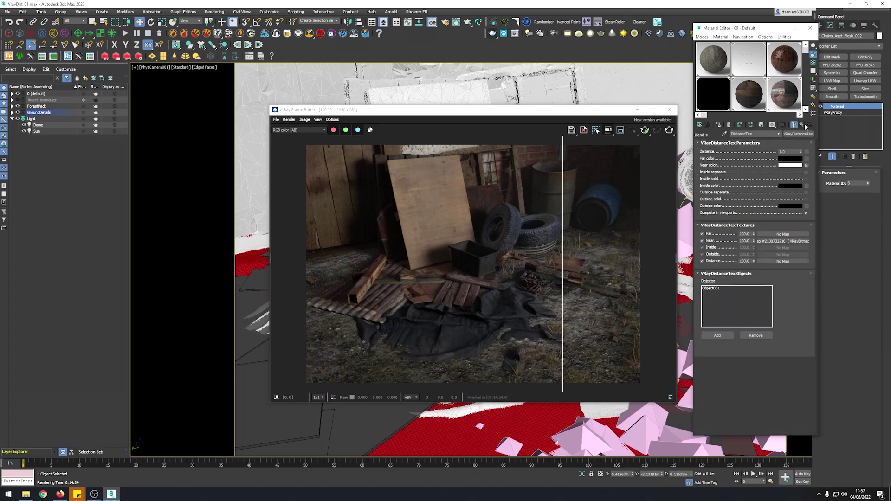
pyautogui.doubleClick(789, 151)
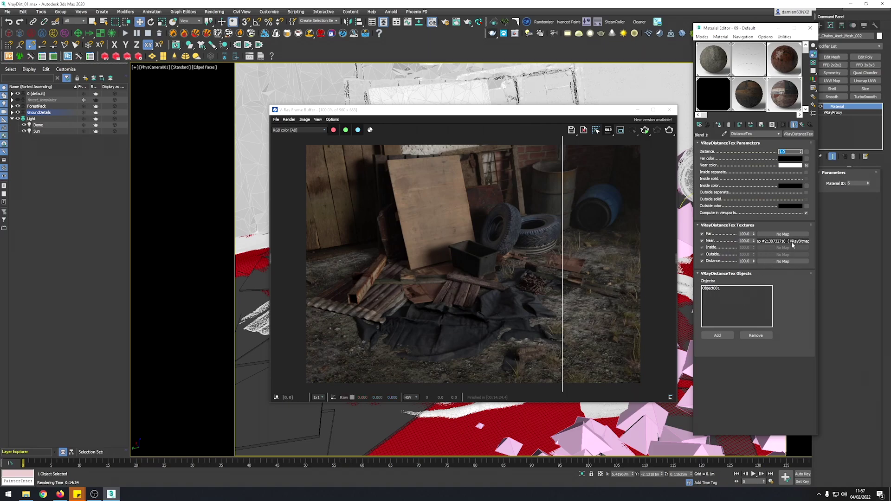
pyautogui.moveTo(563, 244); pyautogui.dragTo(693, 239)
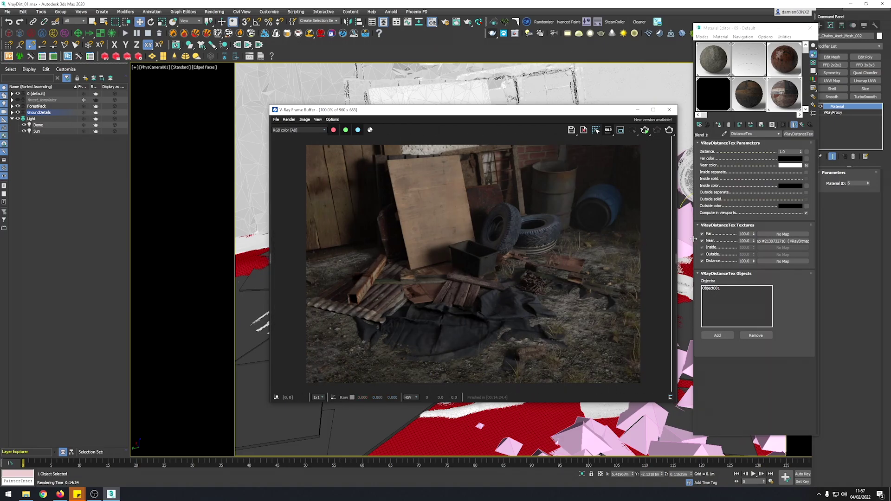